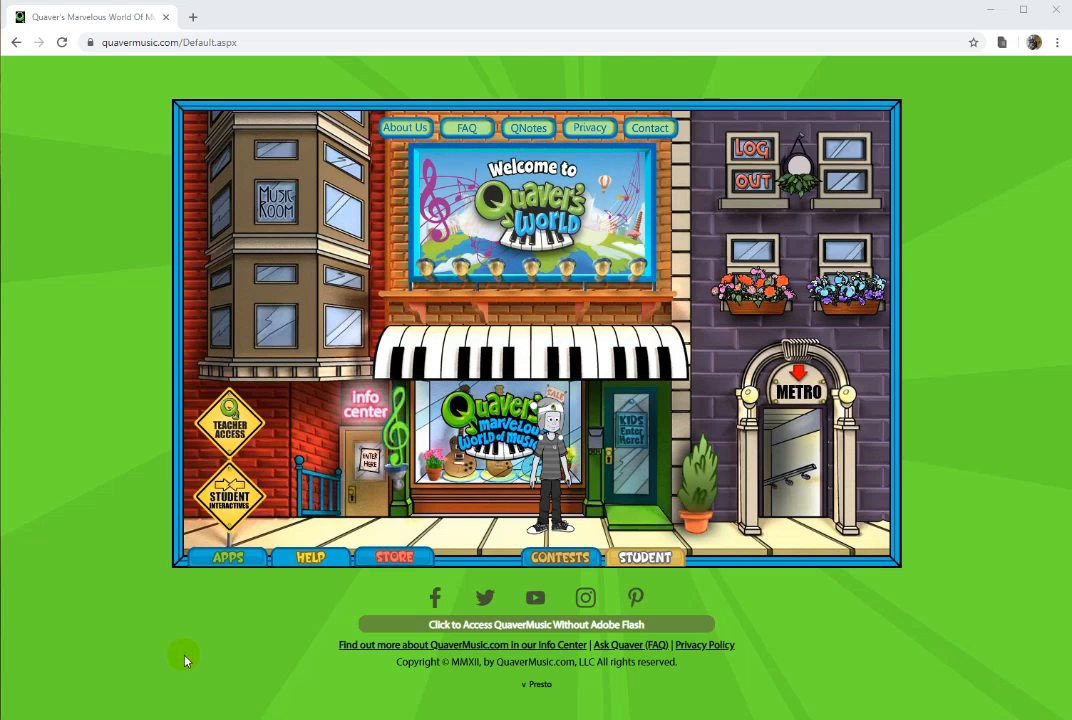
Open the QBackBeat drum app from the Studio section of the apps page.
{"action": "left_click", "coordinate": [227, 560]}
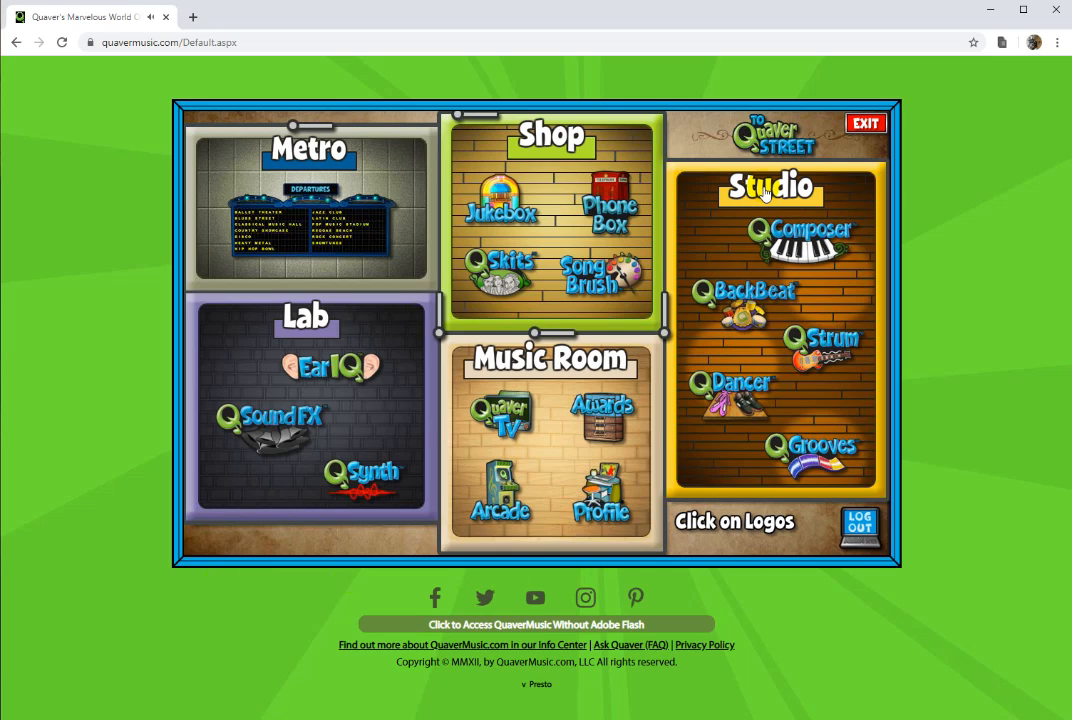
{"action": "left_click", "coordinate": [735, 305]}
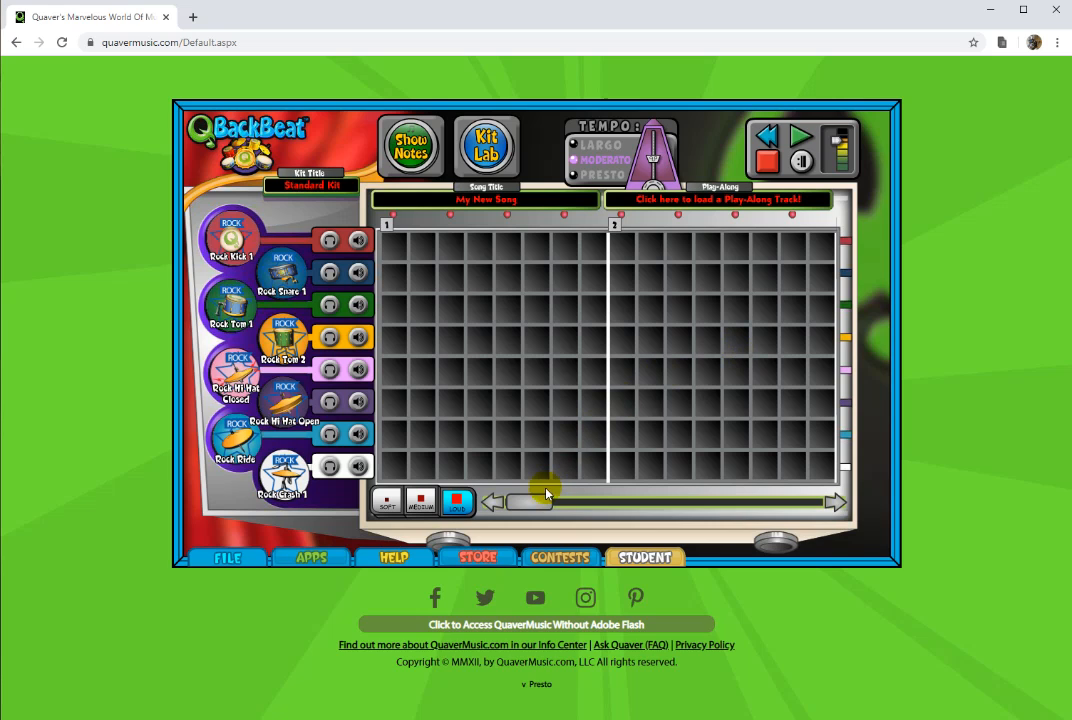
{"action": "mouse_move", "coordinate": [520, 507]}
{"action": "left_mouse_down"}
{"action": "mouse_move", "coordinate": [797, 509]}
{"action": "mouse_move", "coordinate": [509, 508]}
{"action": "left_mouse_up"}
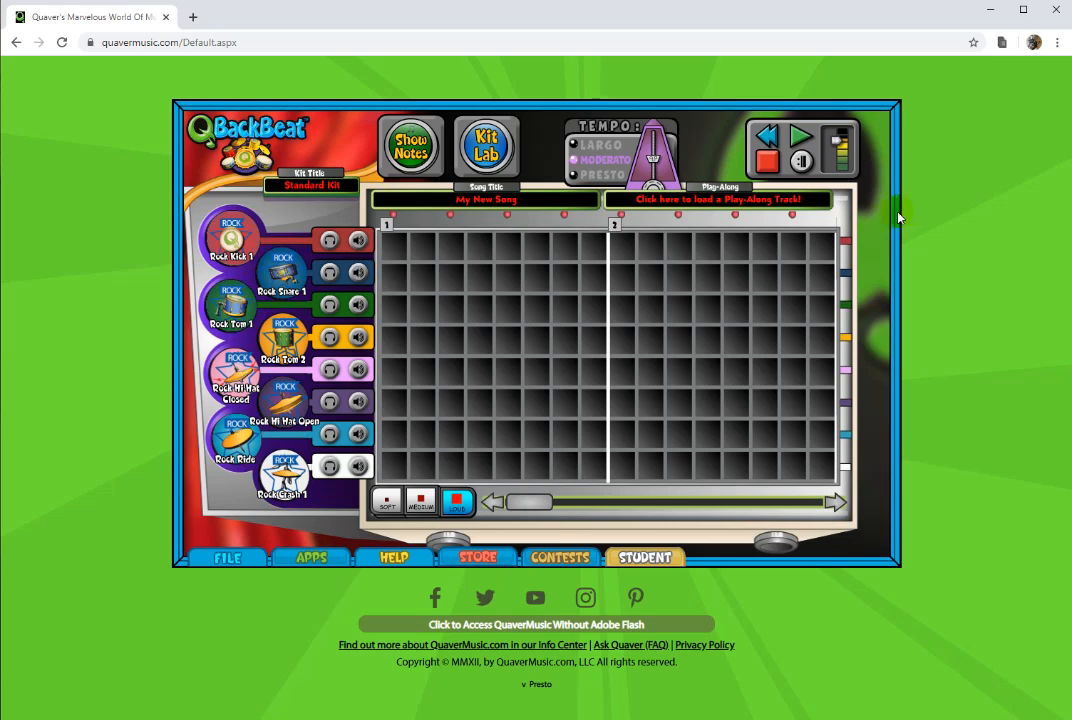
Place four quarter notes in measure 1 of the Rock Kick 1 row, check them in music notation, and return to the grid.
{"action": "left_click", "coordinate": [392, 246]}
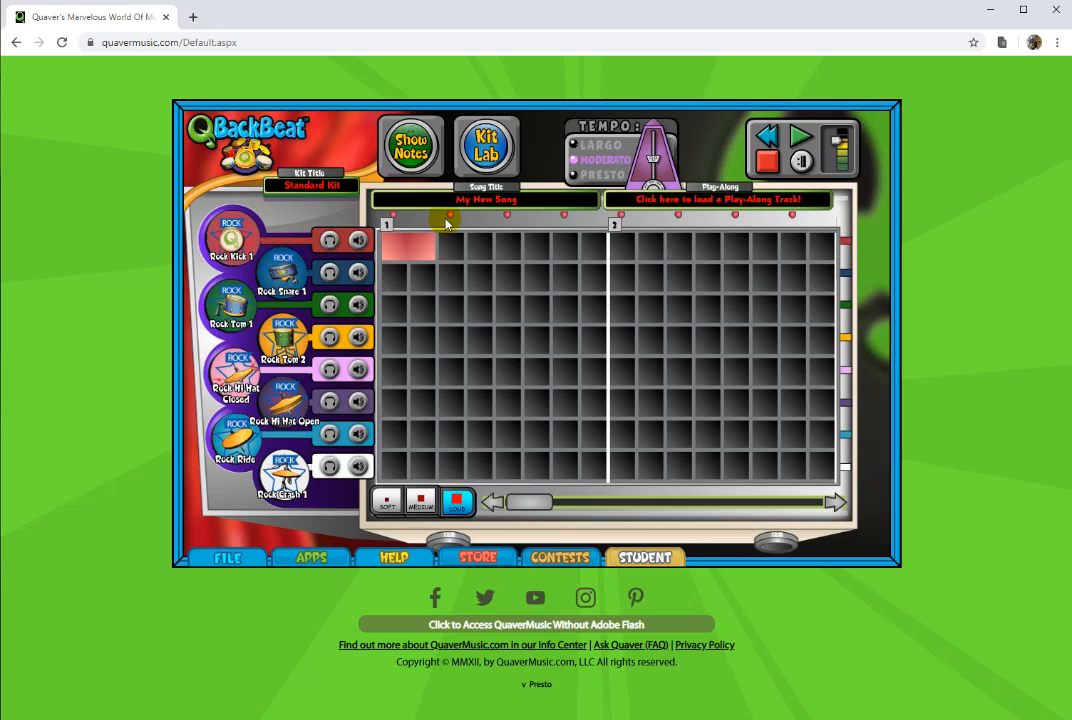
{"action": "left_click", "coordinate": [470, 240]}
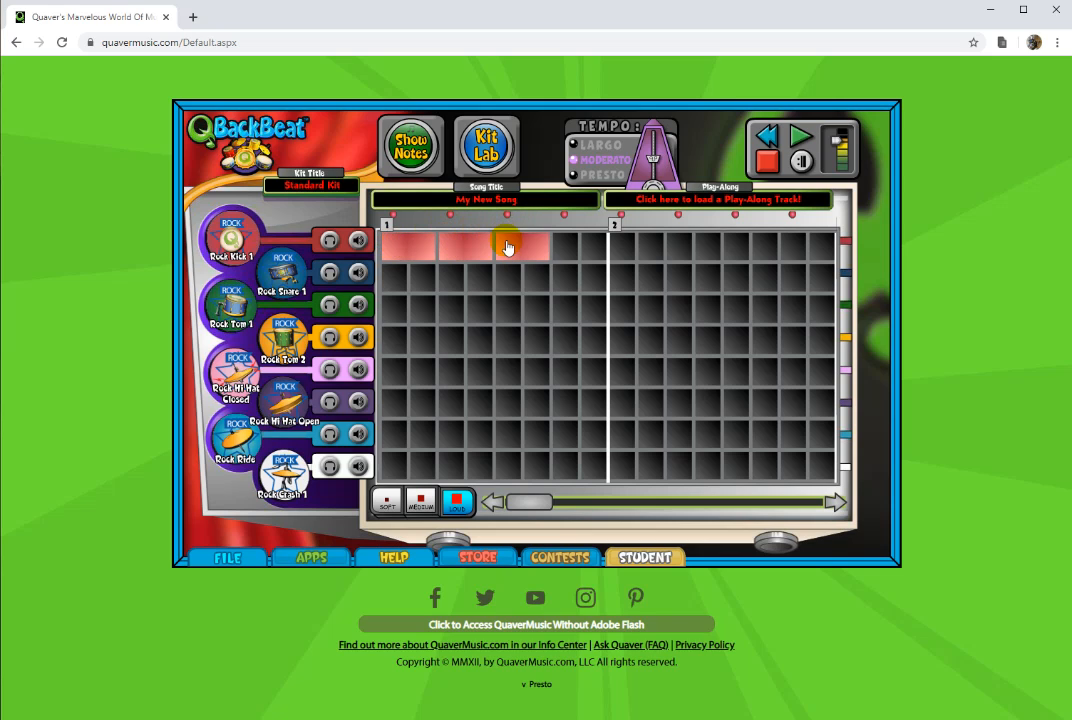
{"action": "left_click", "coordinate": [508, 242]}
{"action": "left_click", "coordinate": [562, 249]}
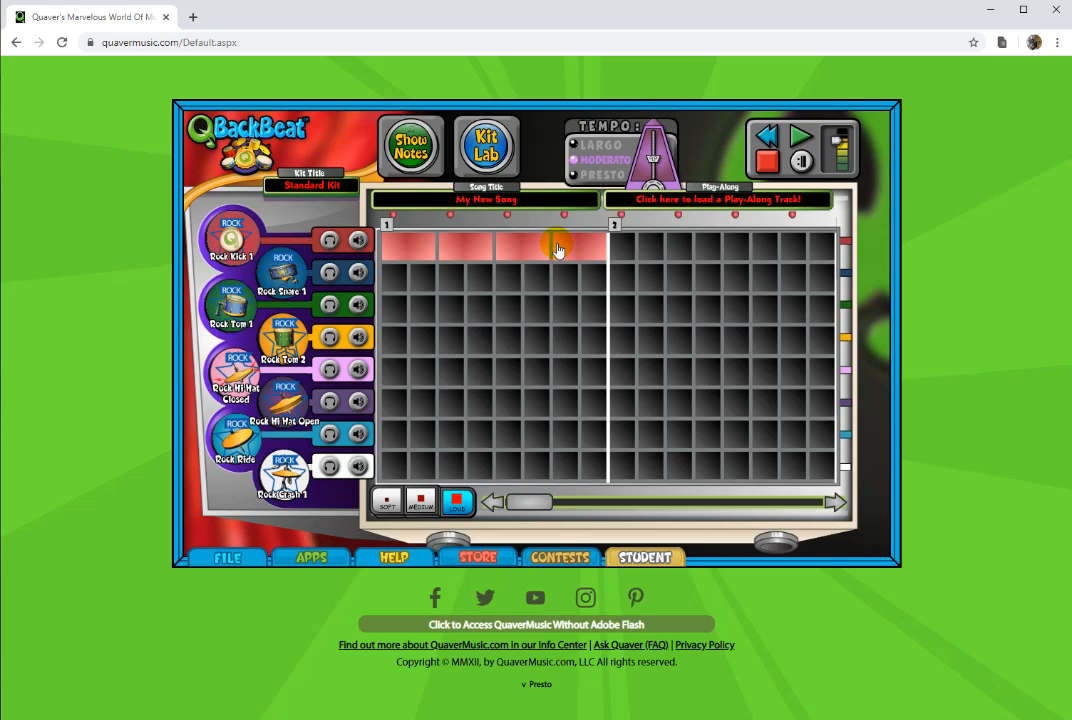
{"action": "left_click", "coordinate": [411, 153]}
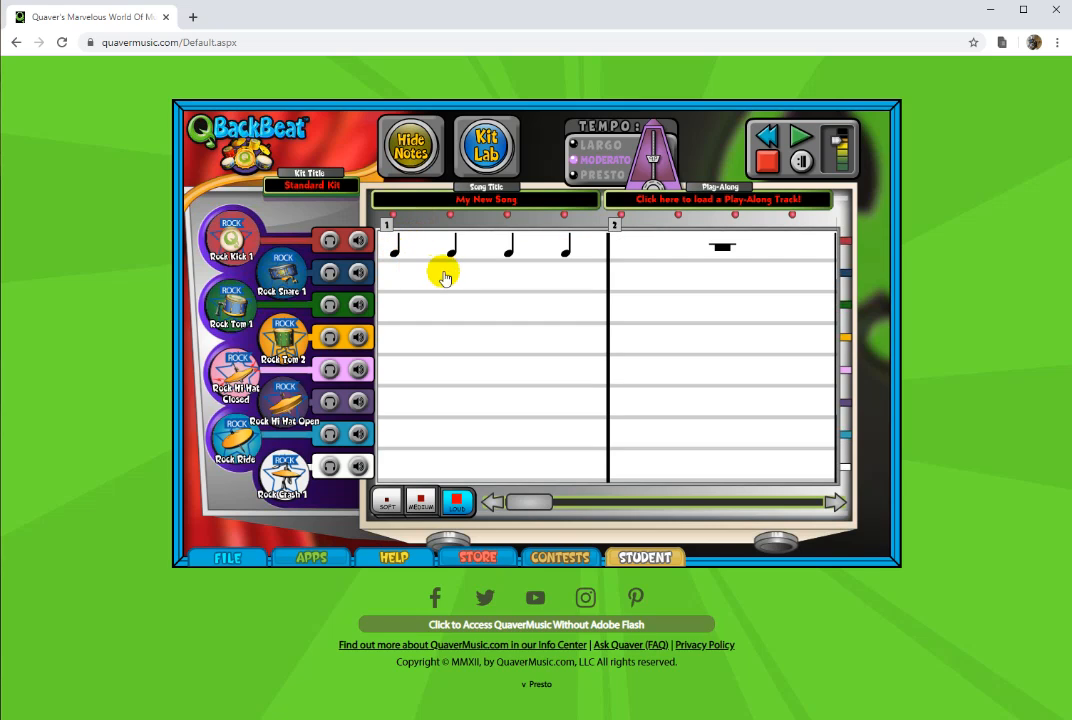
{"action": "left_click", "coordinate": [410, 152]}
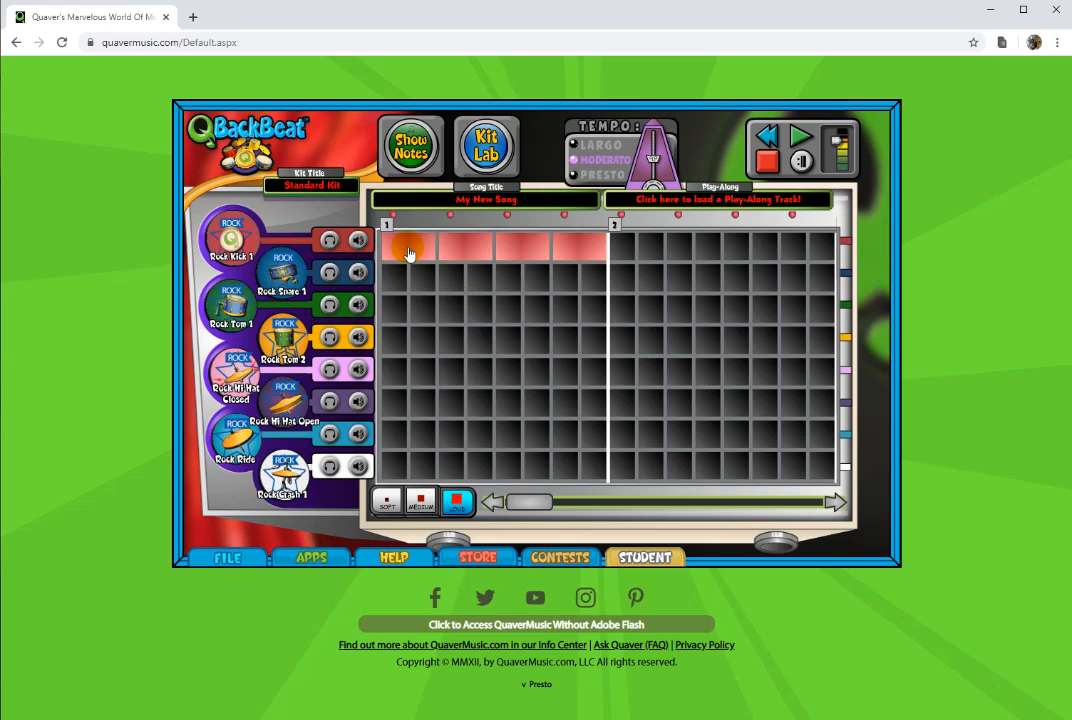
Split the four kick quarter notes in measure 1 into eighth notes, check the notation, and return to the grid.
{"action": "left_click", "coordinate": [408, 250]}
{"action": "left_click", "coordinate": [466, 251]}
{"action": "left_click", "coordinate": [527, 253]}
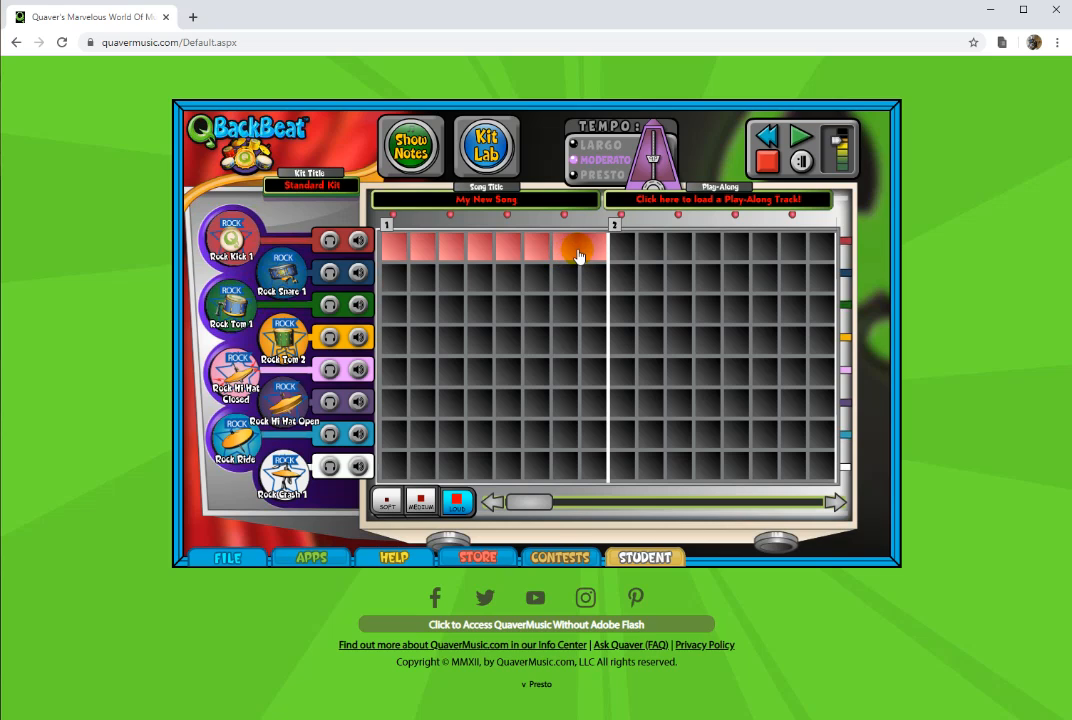
{"action": "left_click", "coordinate": [578, 254]}
{"action": "left_click", "coordinate": [413, 149]}
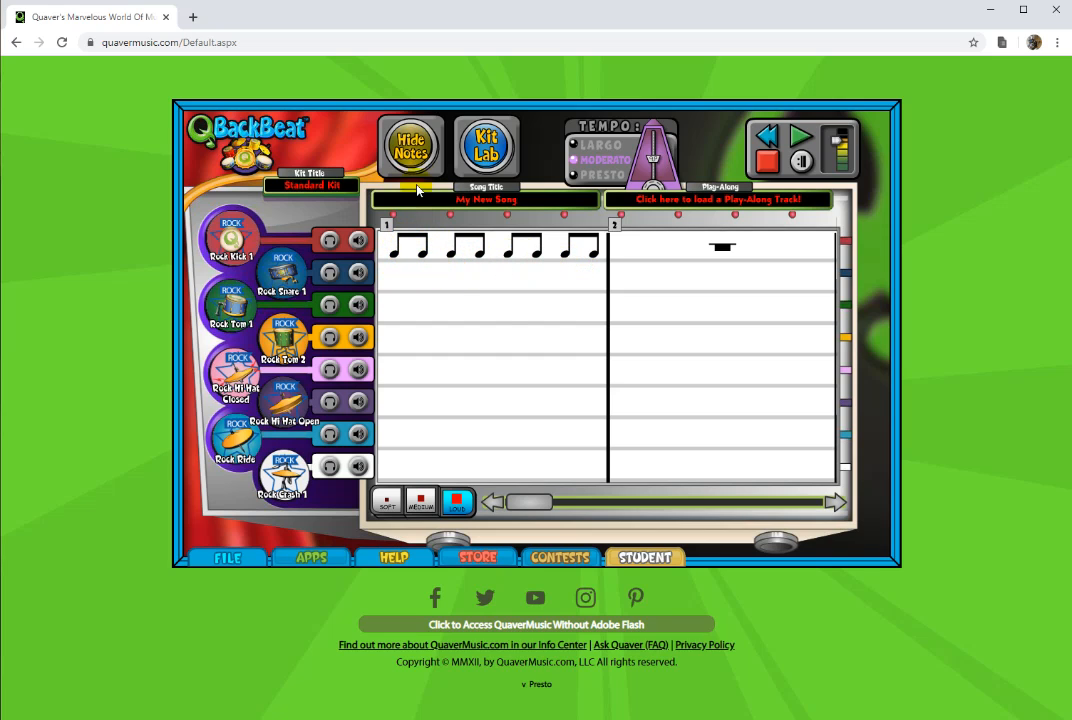
{"action": "left_click", "coordinate": [413, 151]}
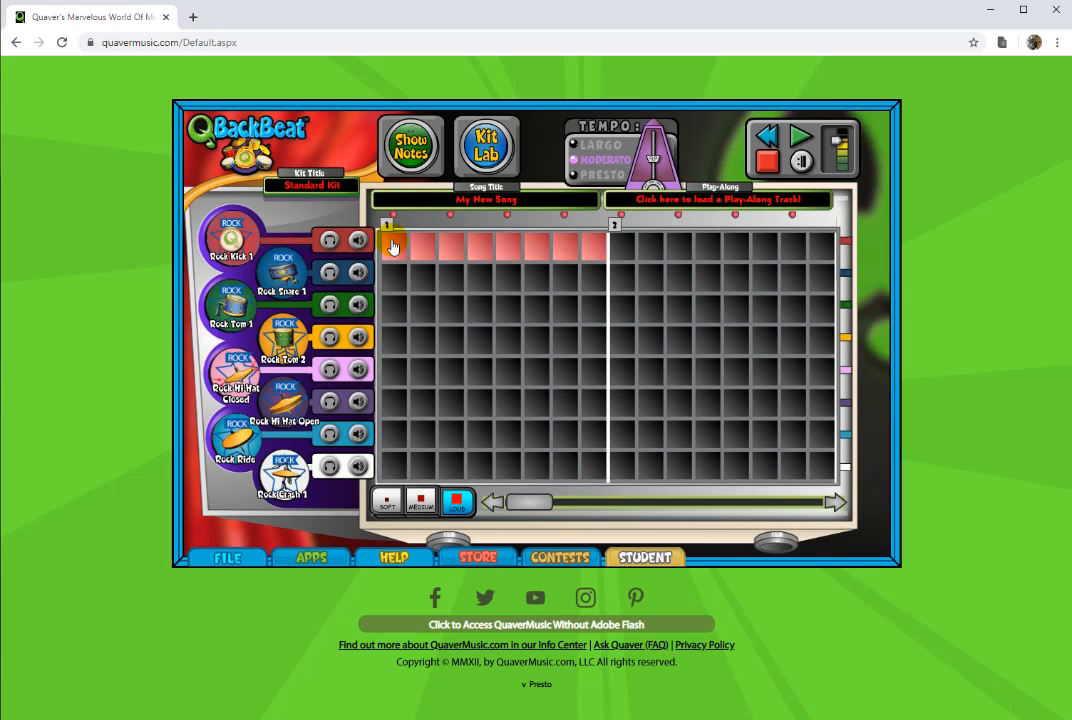
Split all eight kick eighth notes in measure 1 into sixteenth notes, check the notation, and return to the grid.
{"action": "left_click", "coordinate": [420, 257]}
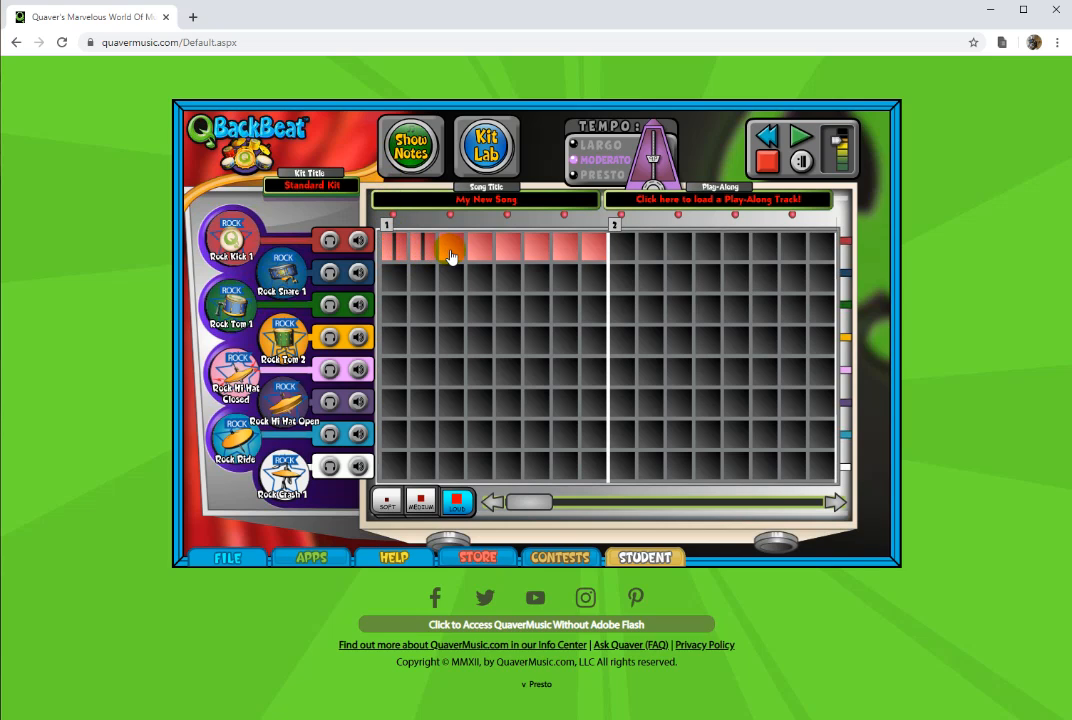
{"action": "left_click", "coordinate": [447, 256]}
{"action": "left_click", "coordinate": [486, 257]}
{"action": "left_click", "coordinate": [507, 256]}
{"action": "left_click", "coordinate": [539, 257]}
{"action": "left_click", "coordinate": [566, 257]}
{"action": "left_click", "coordinate": [594, 257]}
{"action": "left_click", "coordinate": [414, 154]}
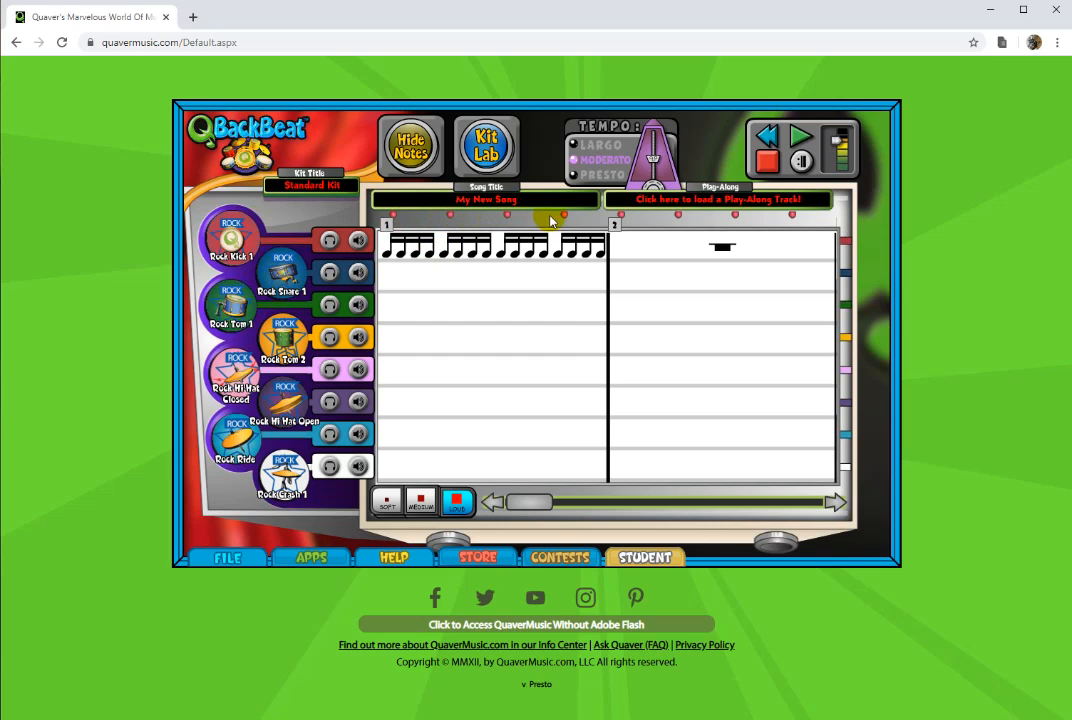
{"action": "left_click", "coordinate": [419, 152]}
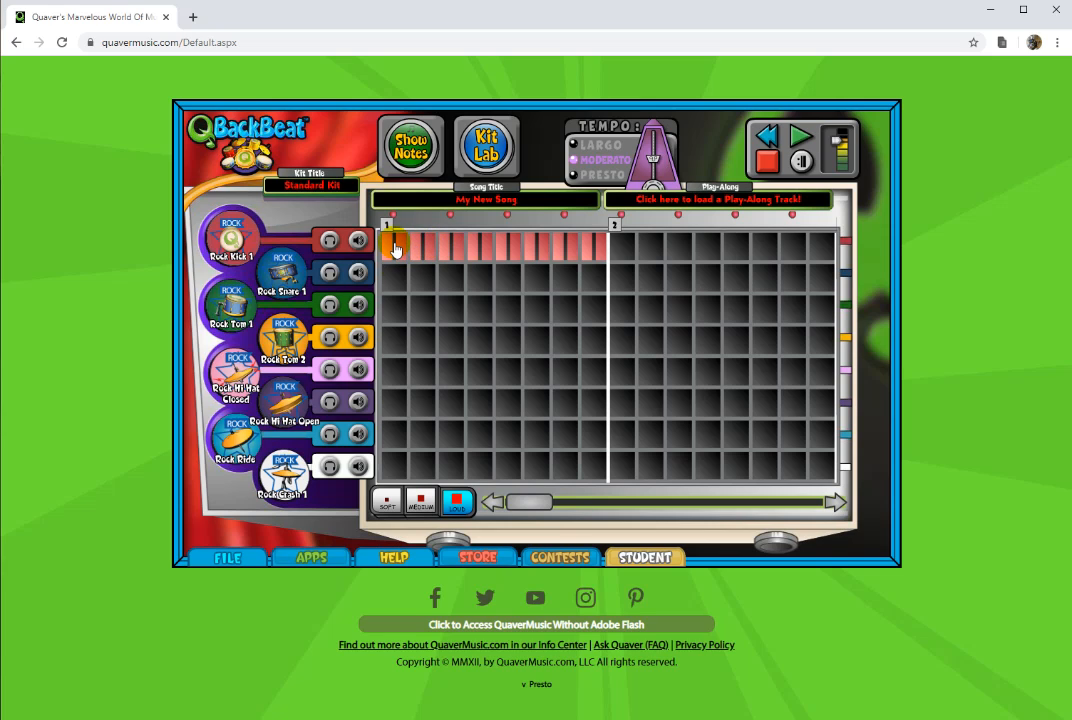
Clear all the sixteenth notes from measure 1 of the Rock Kick 1 row.
{"action": "left_click_drag", "start_coordinate": [395, 249], "coordinate": [402, 290]}
{"action": "mouse_move", "coordinate": [425, 247]}
{"action": "left_mouse_down"}
{"action": "mouse_move", "coordinate": [426, 294]}
{"action": "mouse_move", "coordinate": [453, 290]}
{"action": "left_mouse_up"}
{"action": "mouse_move", "coordinate": [475, 248]}
{"action": "left_mouse_down"}
{"action": "mouse_move", "coordinate": [479, 292]}
{"action": "mouse_move", "coordinate": [534, 304]}
{"action": "left_mouse_up"}
{"action": "mouse_move", "coordinate": [566, 249]}
{"action": "left_mouse_down"}
{"action": "mouse_move", "coordinate": [568, 292]}
{"action": "mouse_move", "coordinate": [598, 312]}
{"action": "left_mouse_up"}
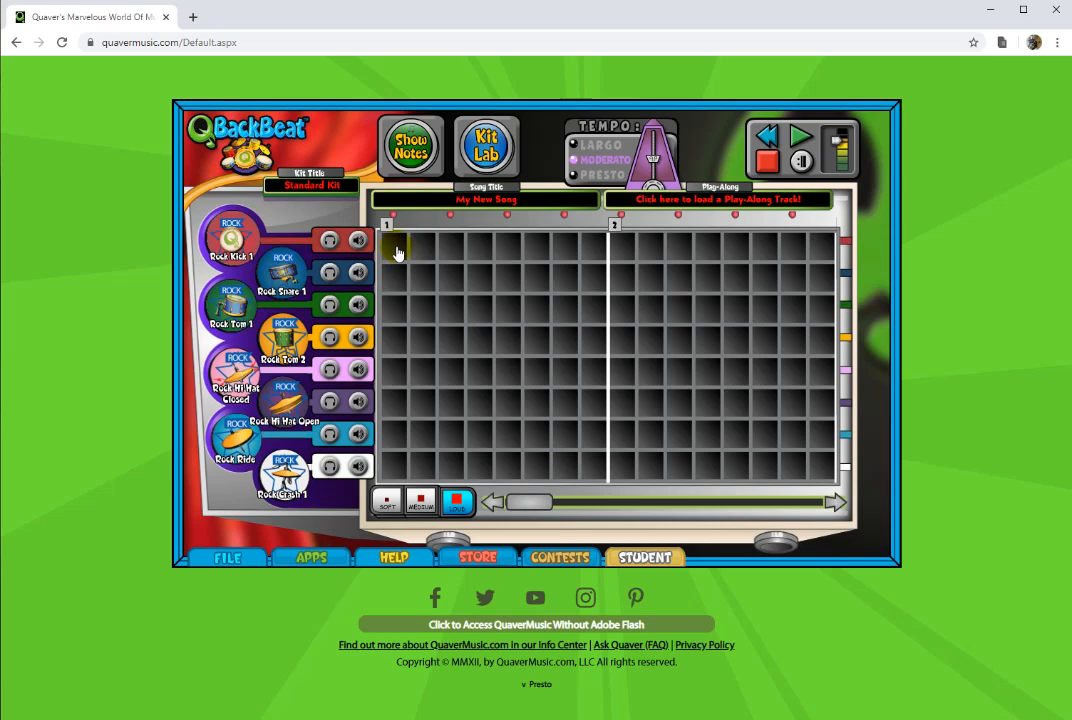
Fill measure 1 of the emptied Rock Kick 1 row with four quarter notes and check the rhythm in music notation.
{"action": "left_click_drag", "start_coordinate": [397, 253], "coordinate": [425, 252]}
{"action": "left_click", "coordinate": [448, 251]}
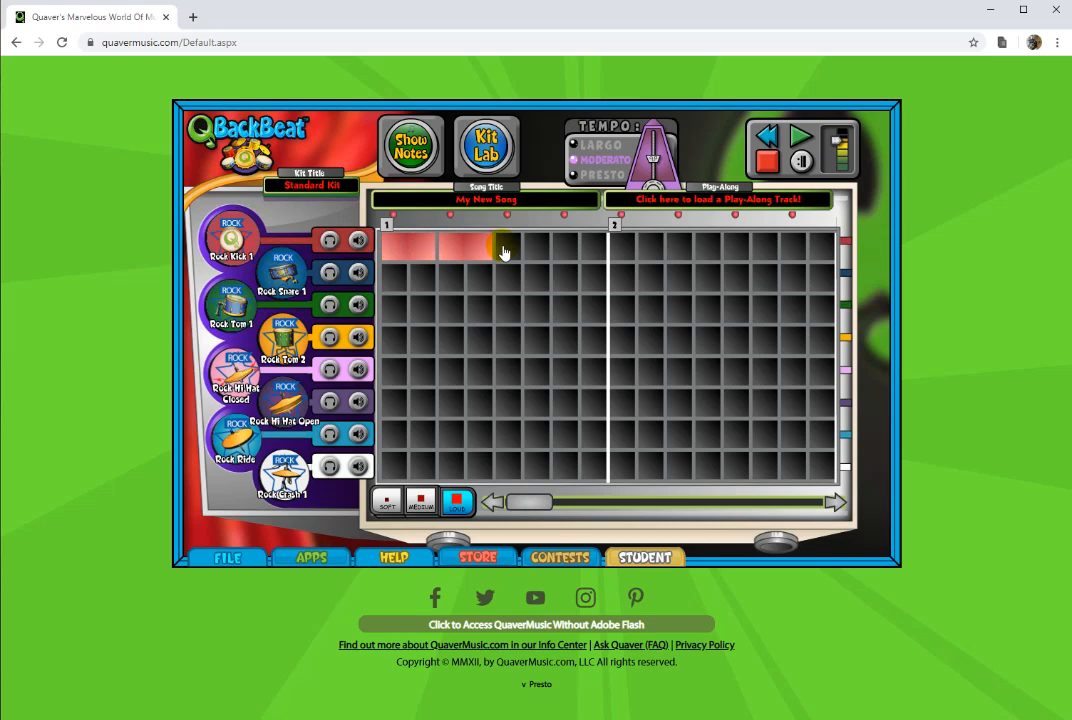
{"action": "left_click", "coordinate": [505, 248]}
{"action": "left_click", "coordinate": [566, 254]}
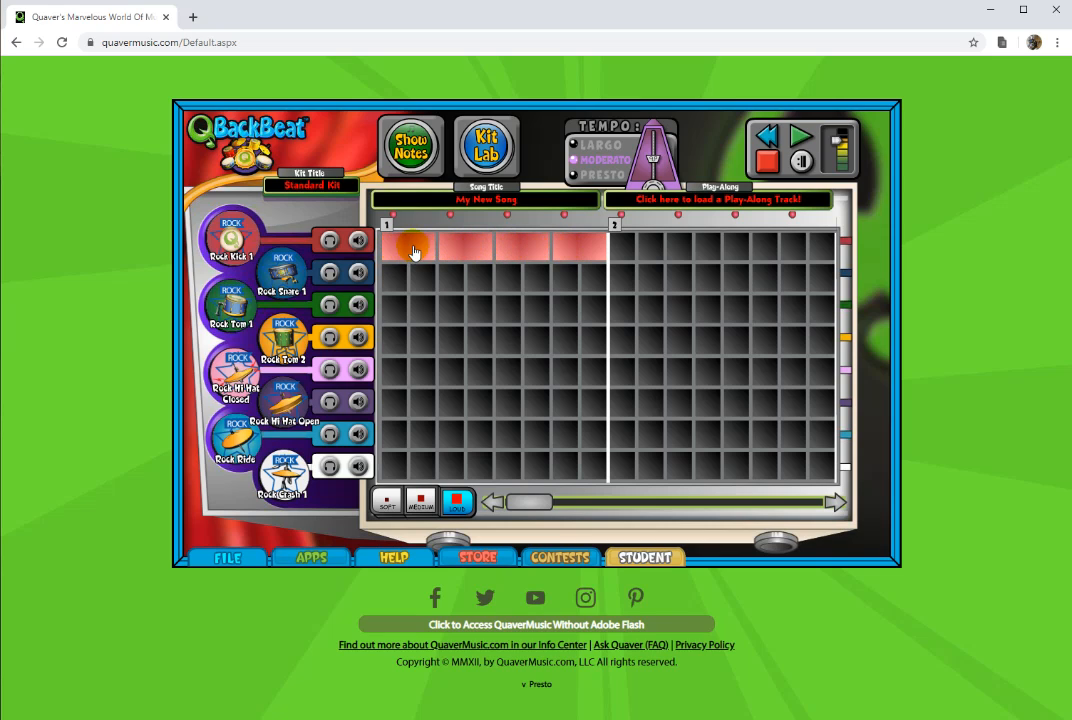
{"action": "left_click", "coordinate": [412, 153]}
{"action": "left_click", "coordinate": [412, 156]}
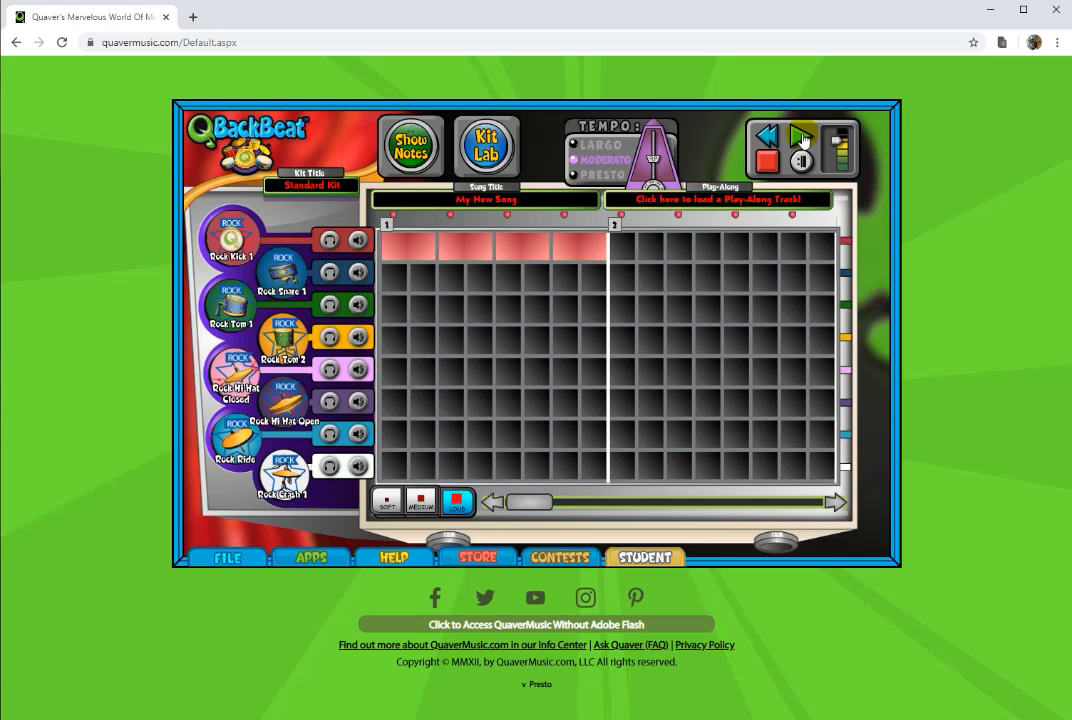
Play back the one-measure kick pattern twice, pausing it each time.
{"action": "left_click", "coordinate": [800, 139]}
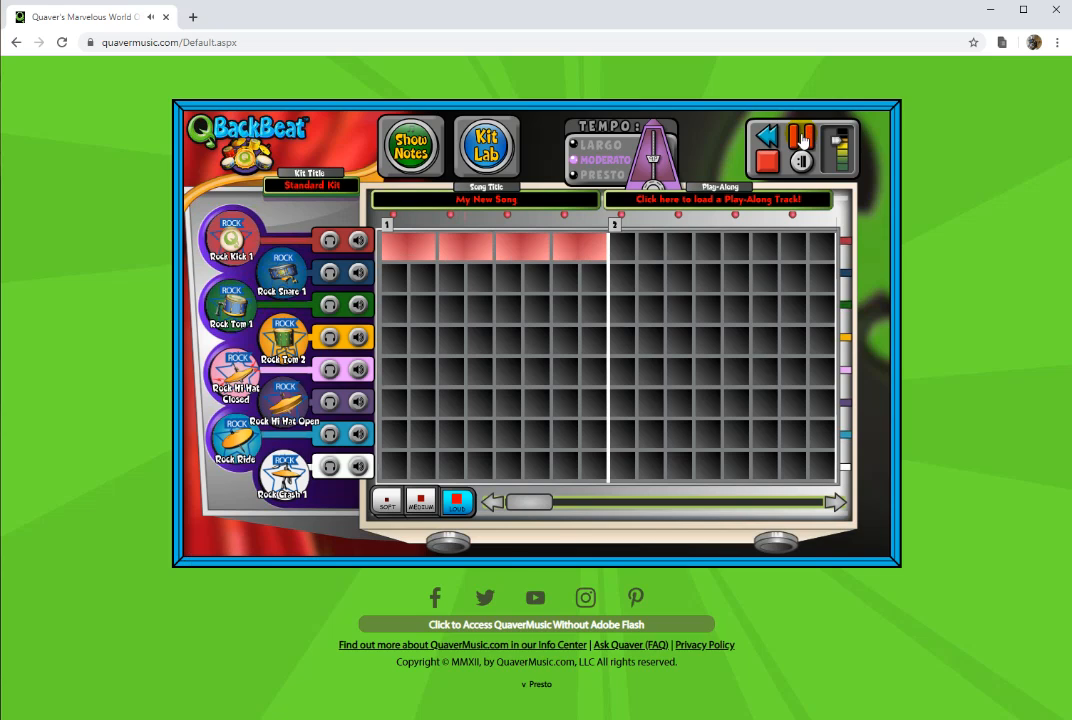
{"action": "left_click", "coordinate": [801, 139]}
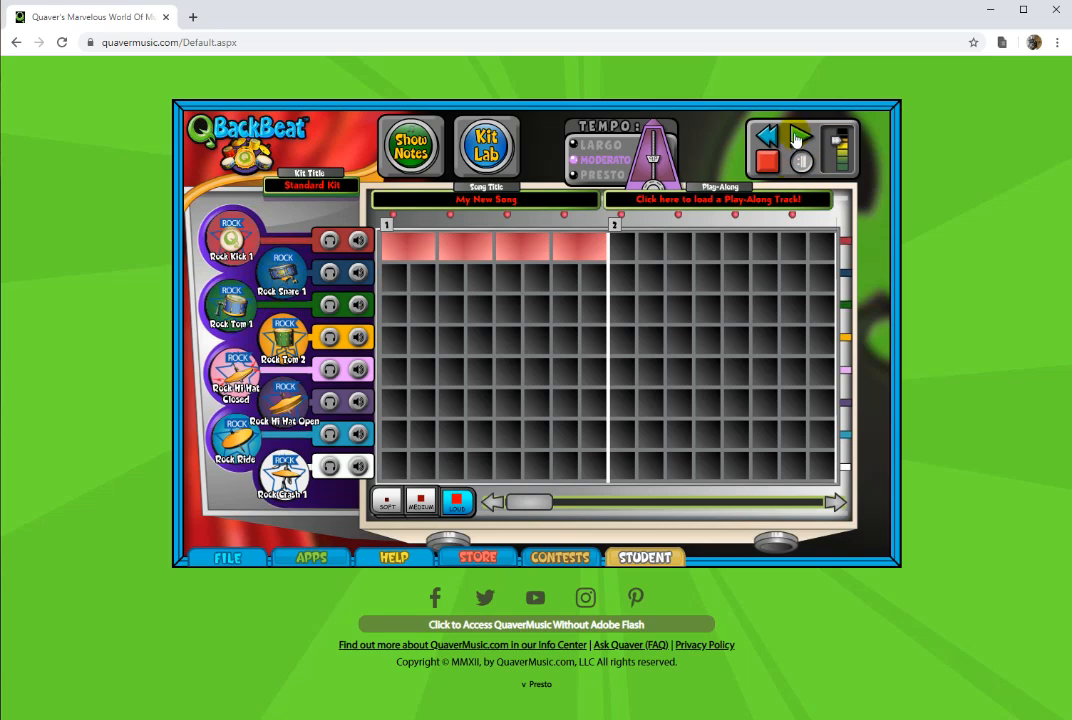
{"action": "left_click", "coordinate": [797, 141]}
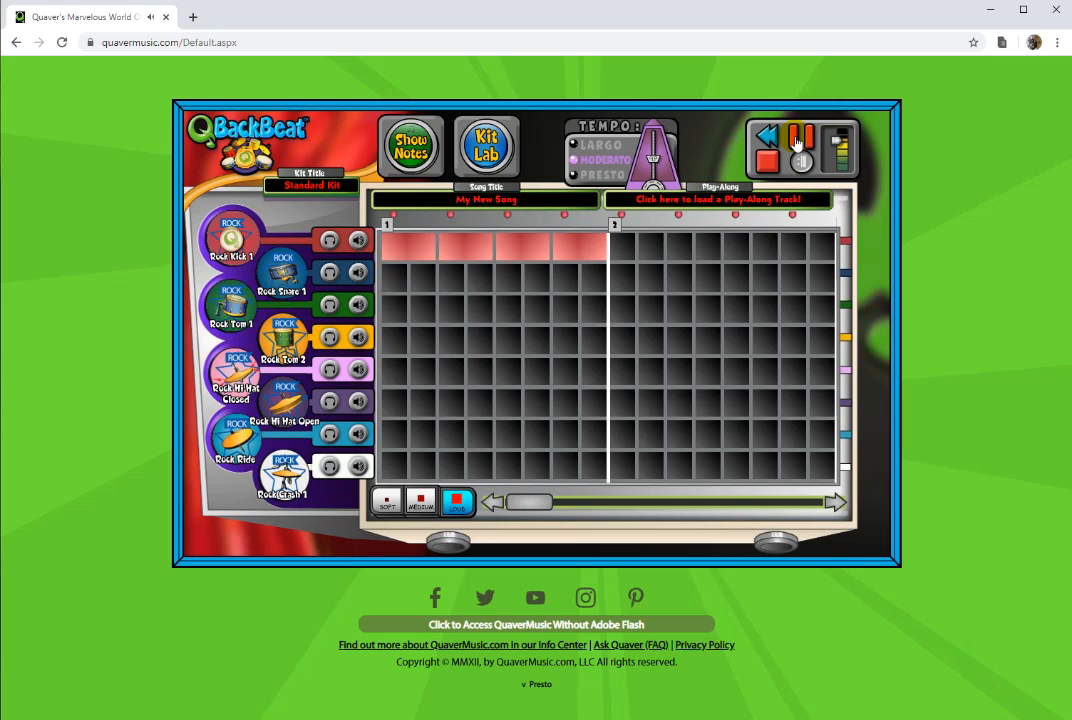
{"action": "left_click", "coordinate": [797, 141]}
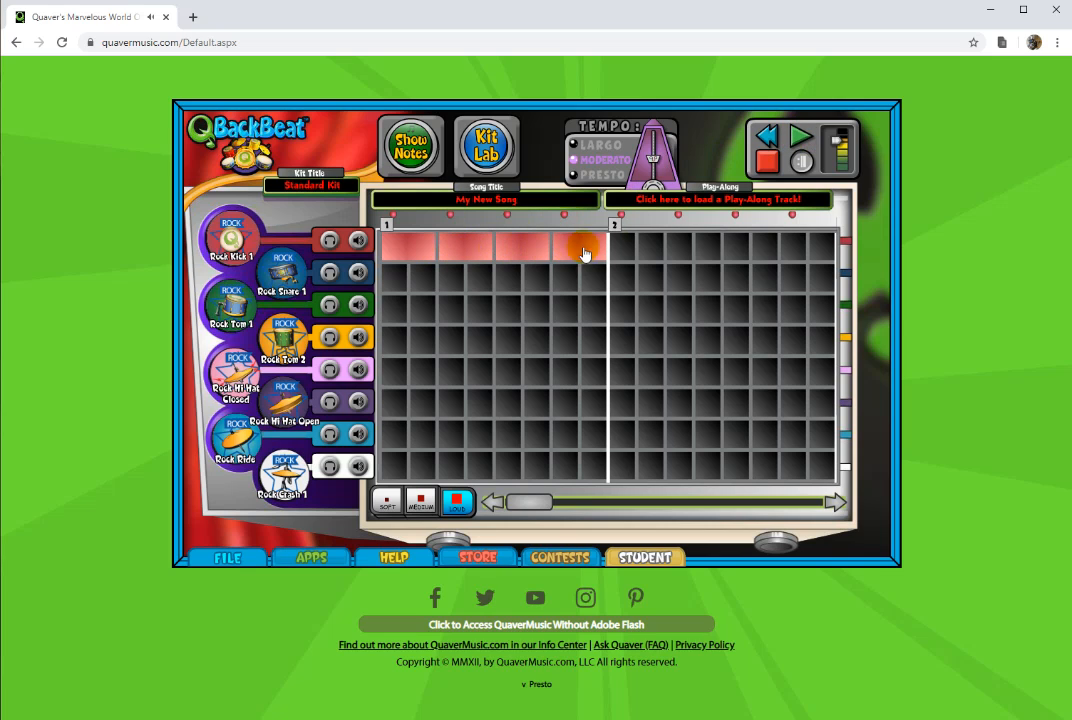
Add four quarter notes to measure 2 of the Rock Kick 1 row and play back the two-measure kick pattern.
{"action": "left_click", "coordinate": [644, 254]}
{"action": "left_click", "coordinate": [694, 254]}
{"action": "left_click", "coordinate": [742, 253]}
{"action": "left_click", "coordinate": [791, 254]}
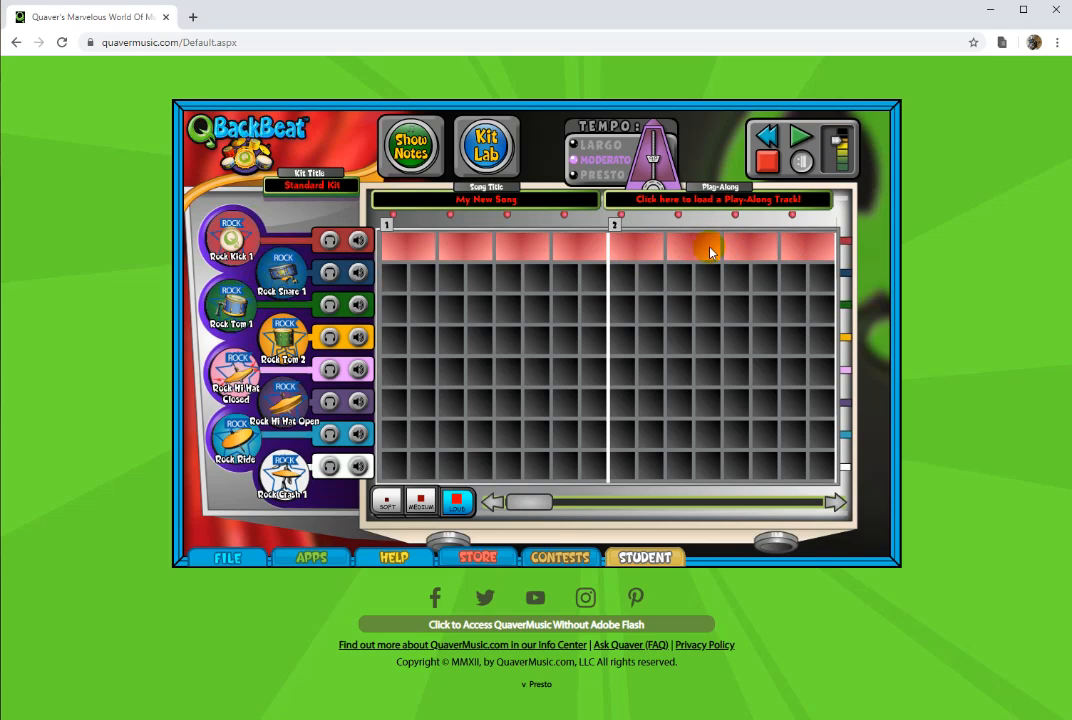
{"action": "left_click", "coordinate": [799, 146]}
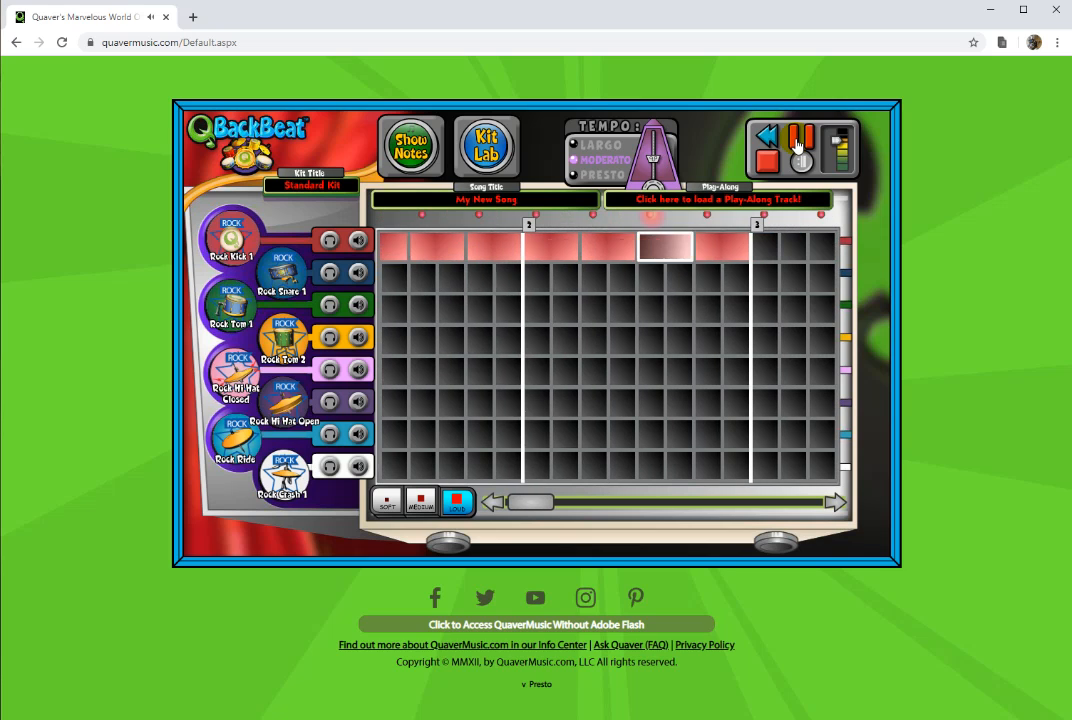
{"action": "left_click", "coordinate": [797, 145]}
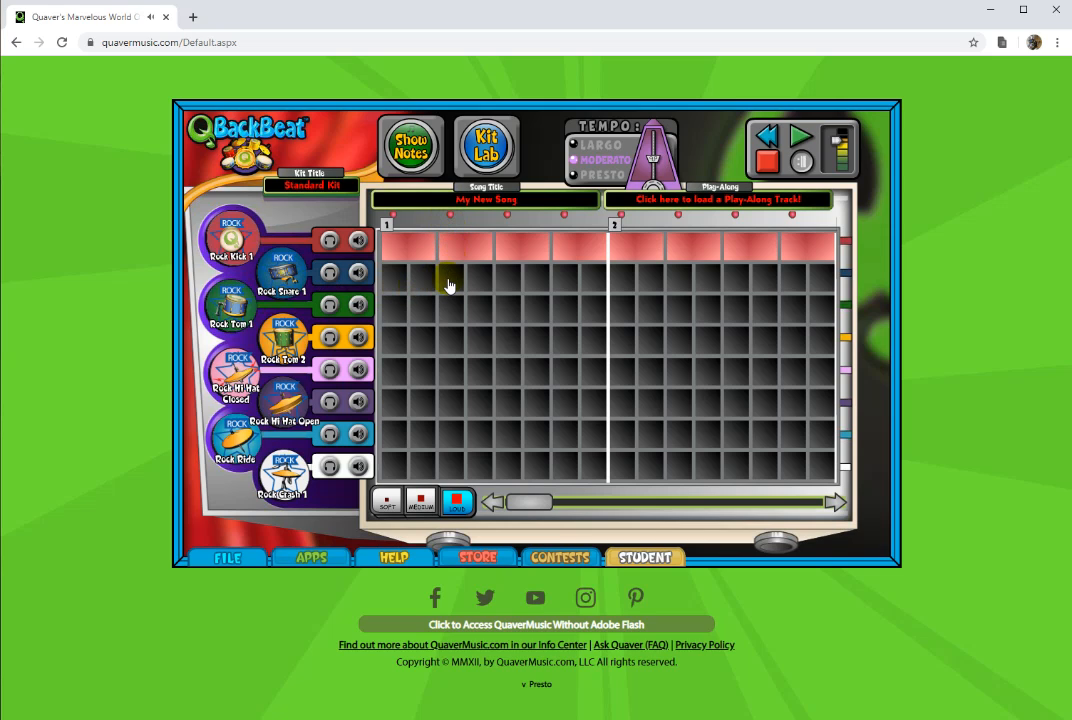
Add Rock Snare 1 quarter notes on beats 2 and 4 of measure 1 and play back the kick and snare together.
{"action": "left_click", "coordinate": [448, 286]}
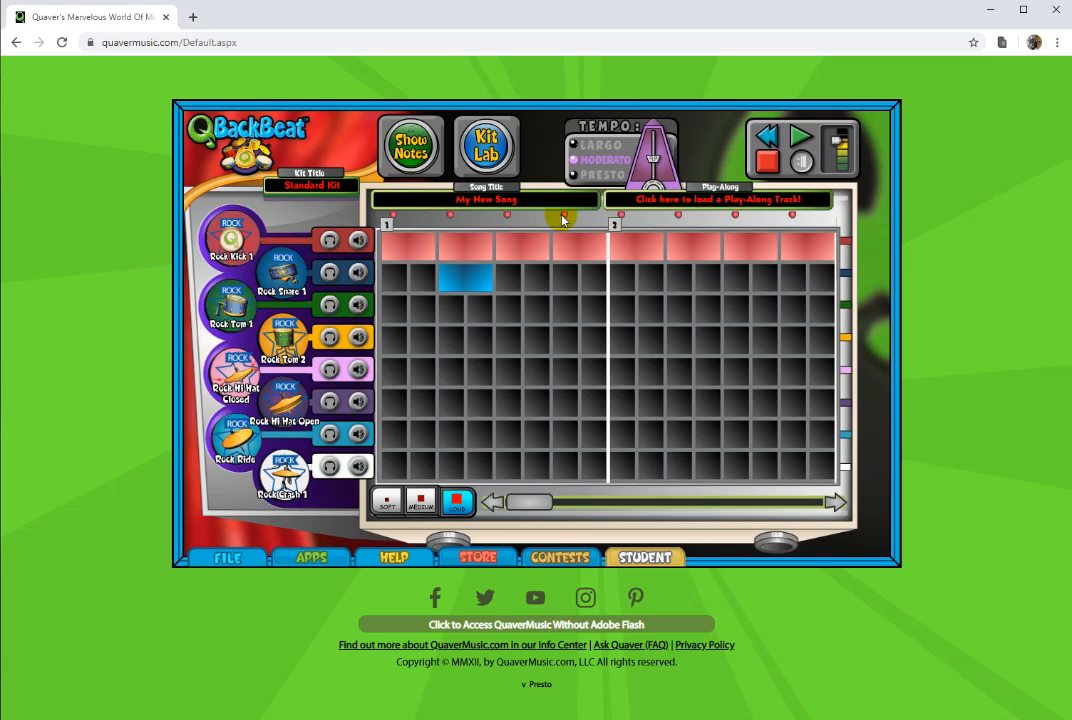
{"action": "left_click", "coordinate": [557, 281]}
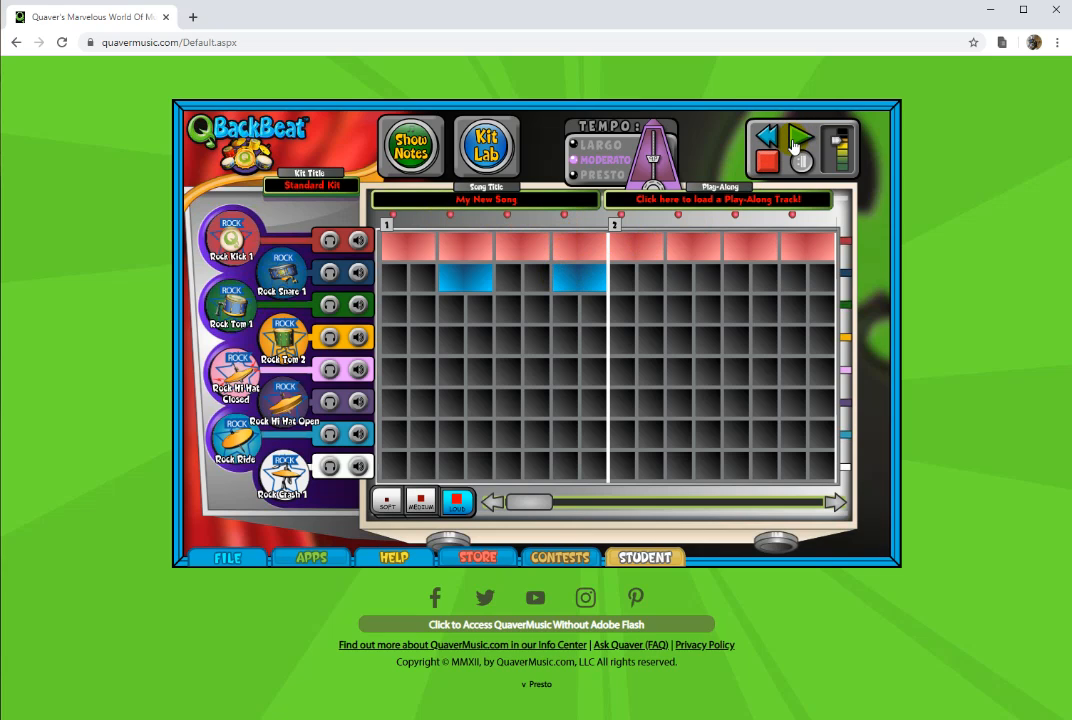
{"action": "left_click", "coordinate": [795, 146]}
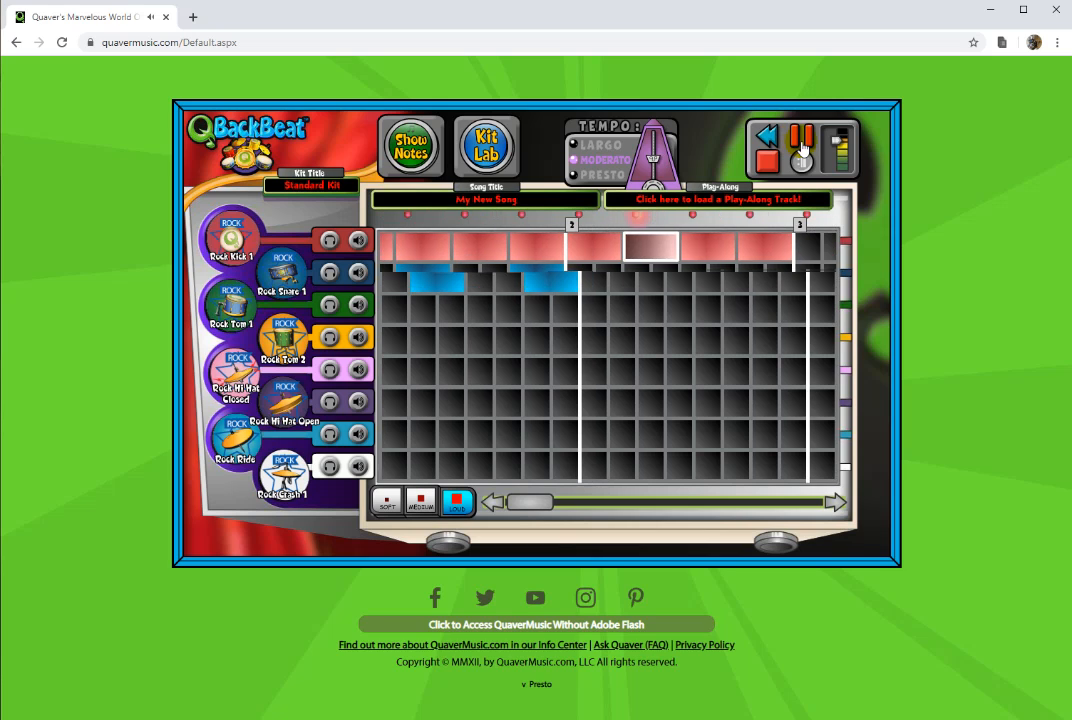
{"action": "left_click", "coordinate": [801, 147]}
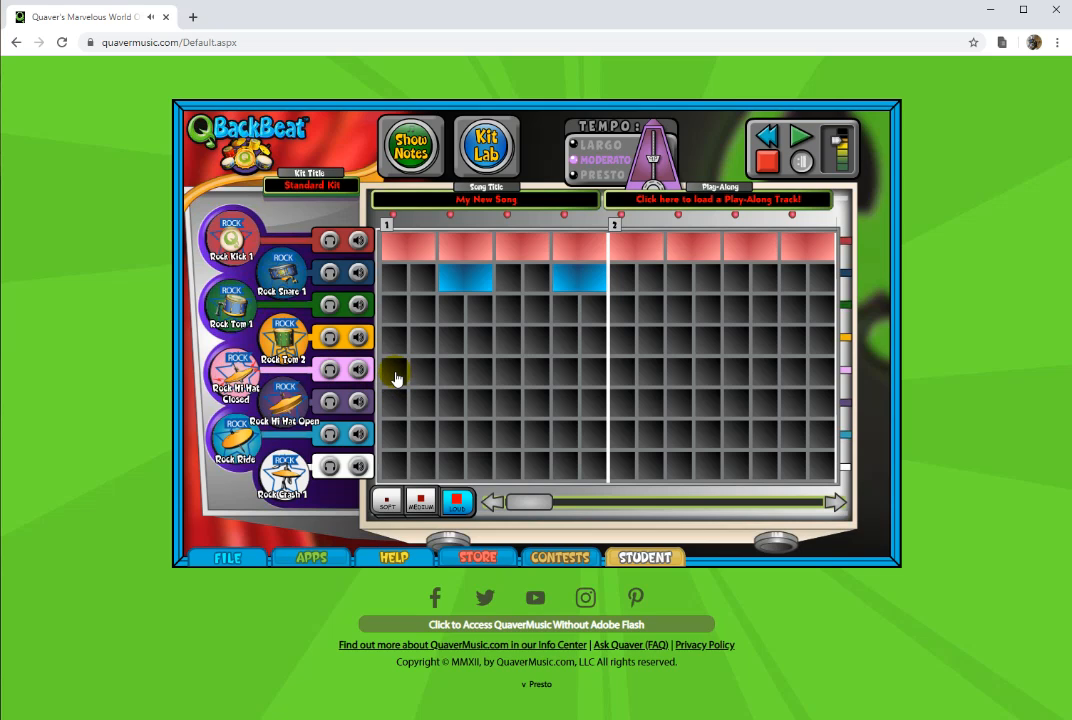
Fill measure 1 of the Rock Hi Hat Closed row with eight eighth notes.
{"action": "left_click_drag", "start_coordinate": [396, 378], "coordinate": [560, 377]}
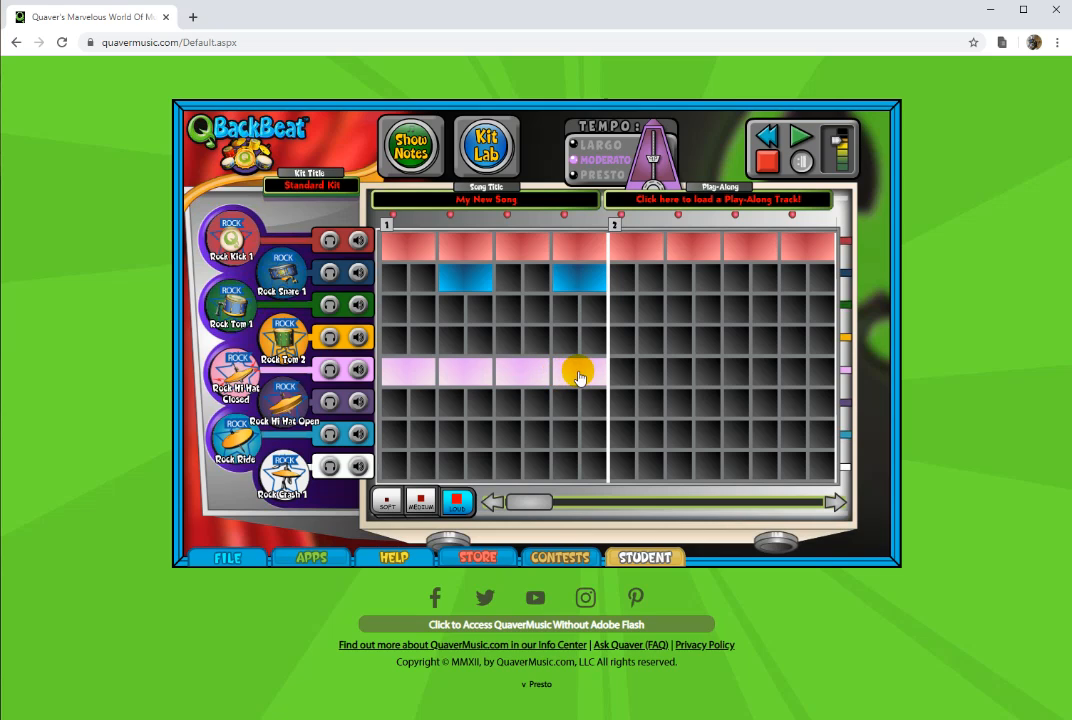
{"action": "left_click", "coordinate": [580, 374]}
{"action": "left_click", "coordinate": [526, 375]}
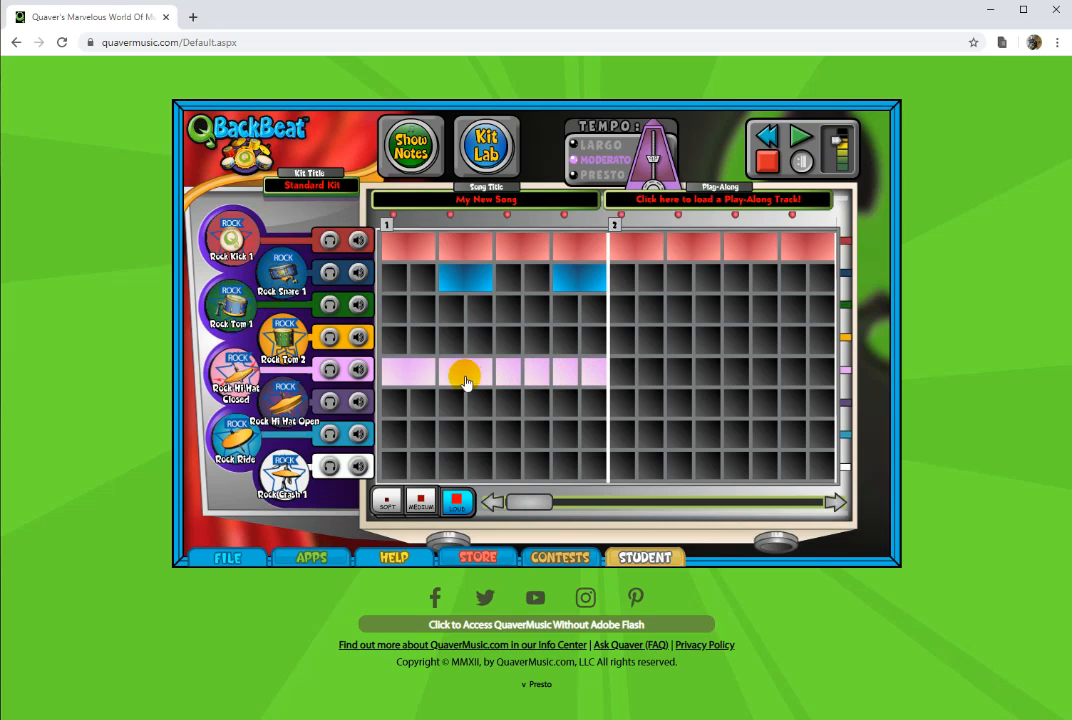
{"action": "left_click", "coordinate": [455, 378]}
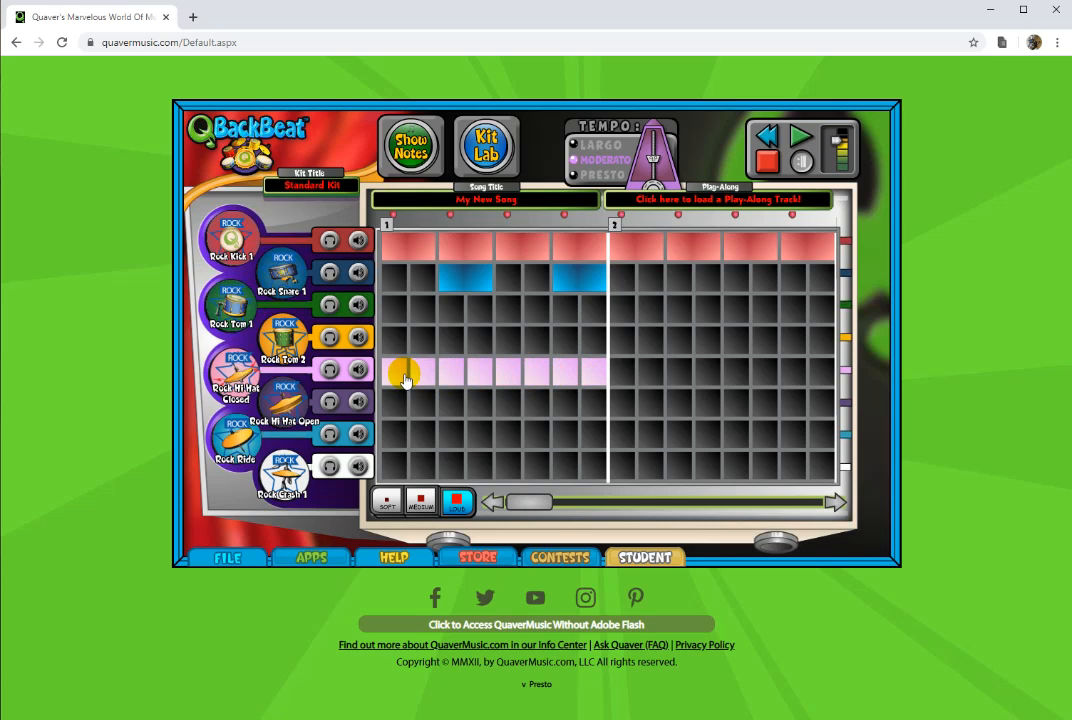
{"action": "left_click", "coordinate": [405, 378]}
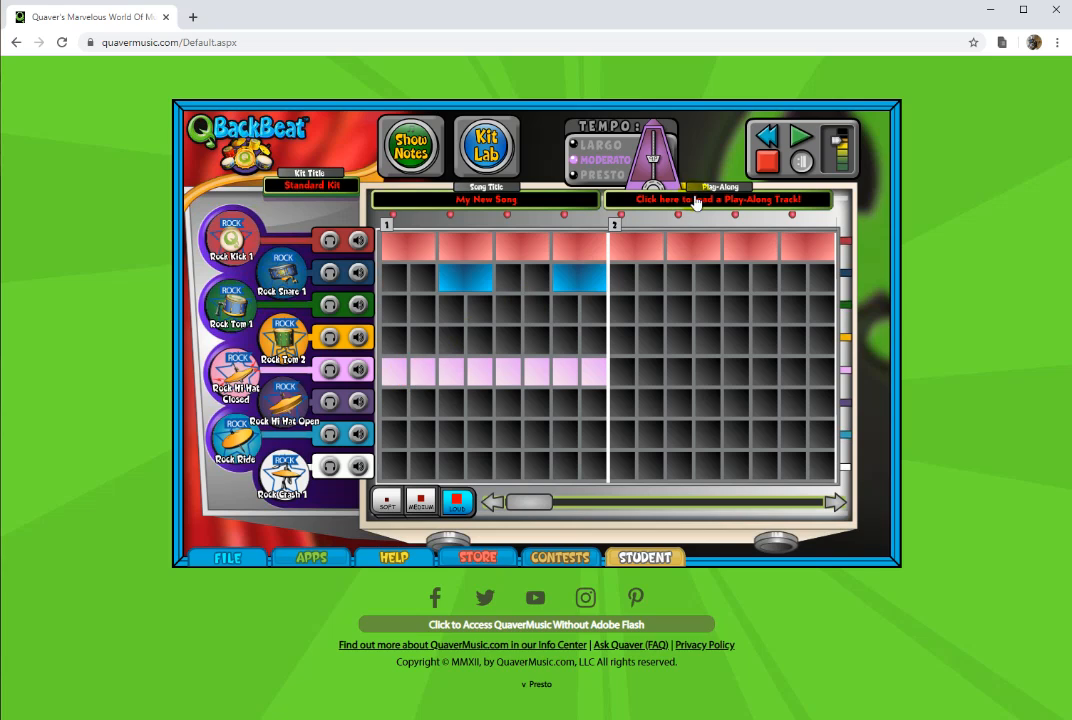
Play back the combined kick, snare and hi-hat beat, pause it, and return the grid to measure 1.
{"action": "left_click", "coordinate": [795, 148]}
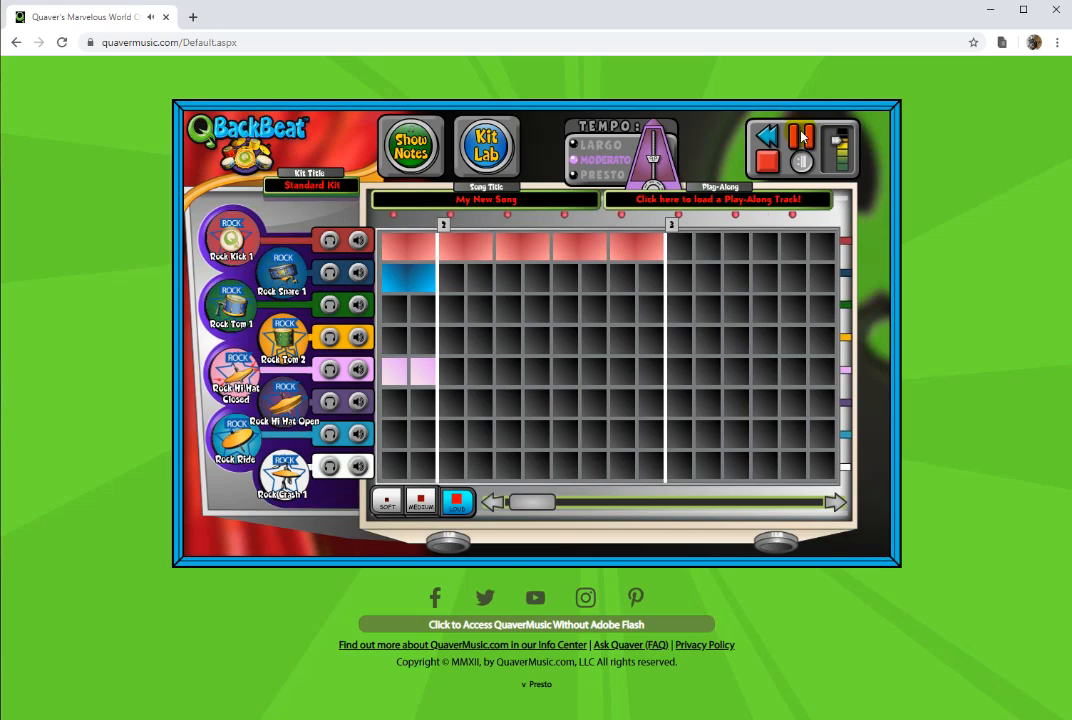
{"action": "left_click", "coordinate": [801, 137]}
{"action": "left_click", "coordinate": [494, 502]}
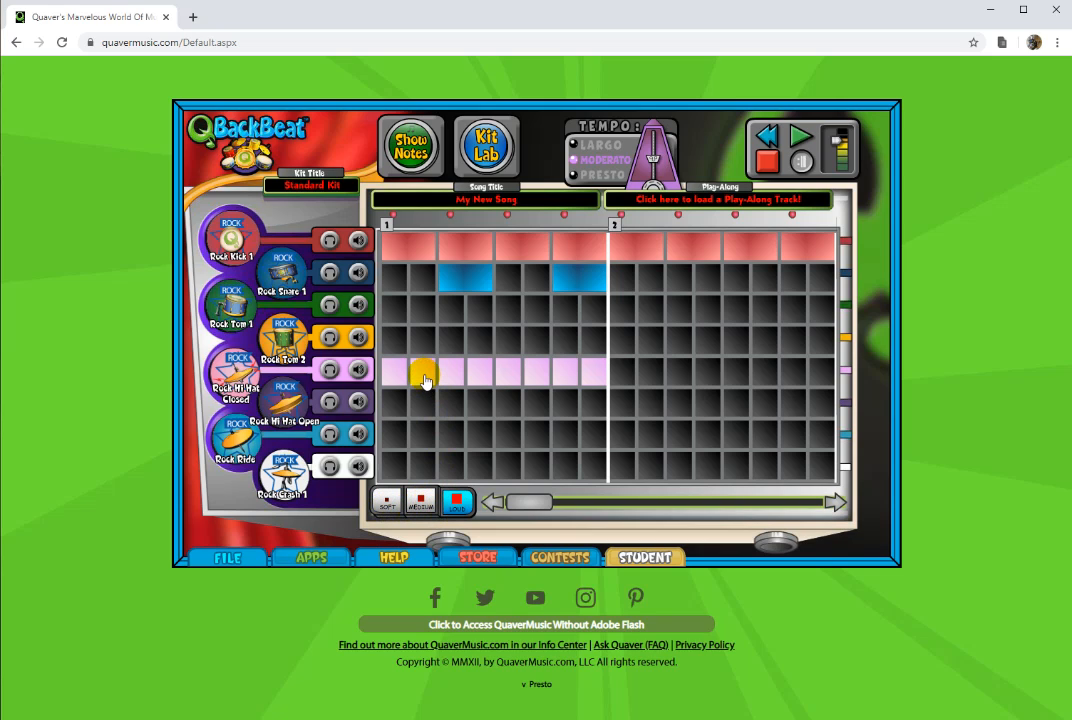
Make the off-beat Rock Hi Hat Closed eighth notes in measure 1 soft and play back the beat.
{"action": "left_click", "coordinate": [386, 502]}
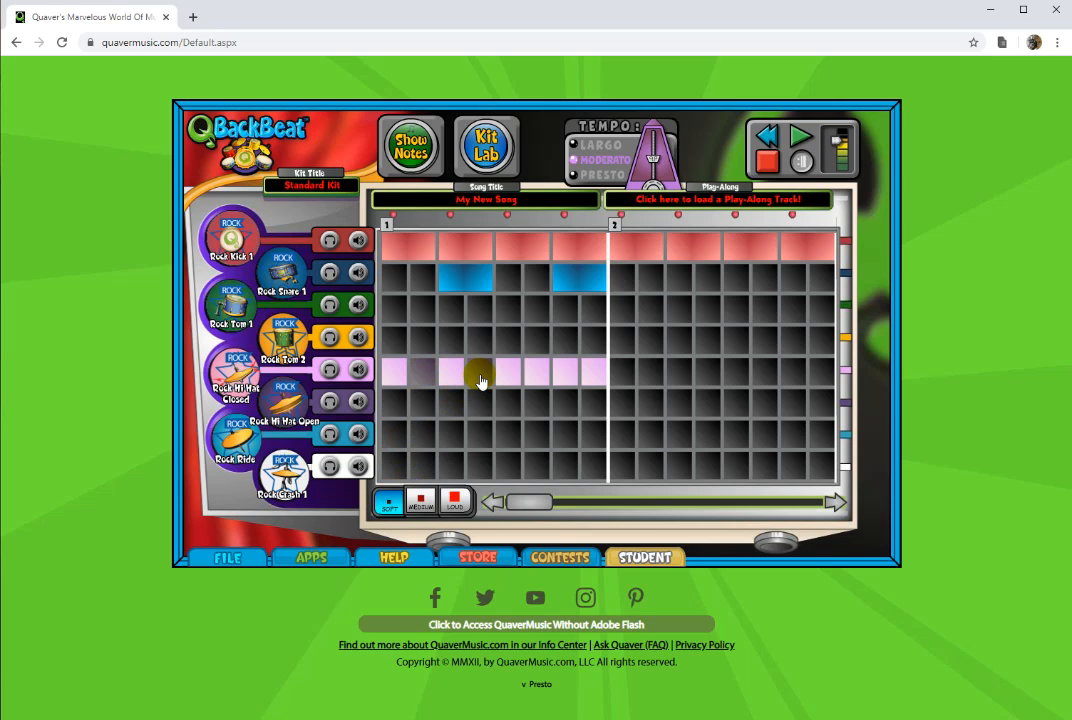
{"action": "left_click", "coordinate": [537, 374]}
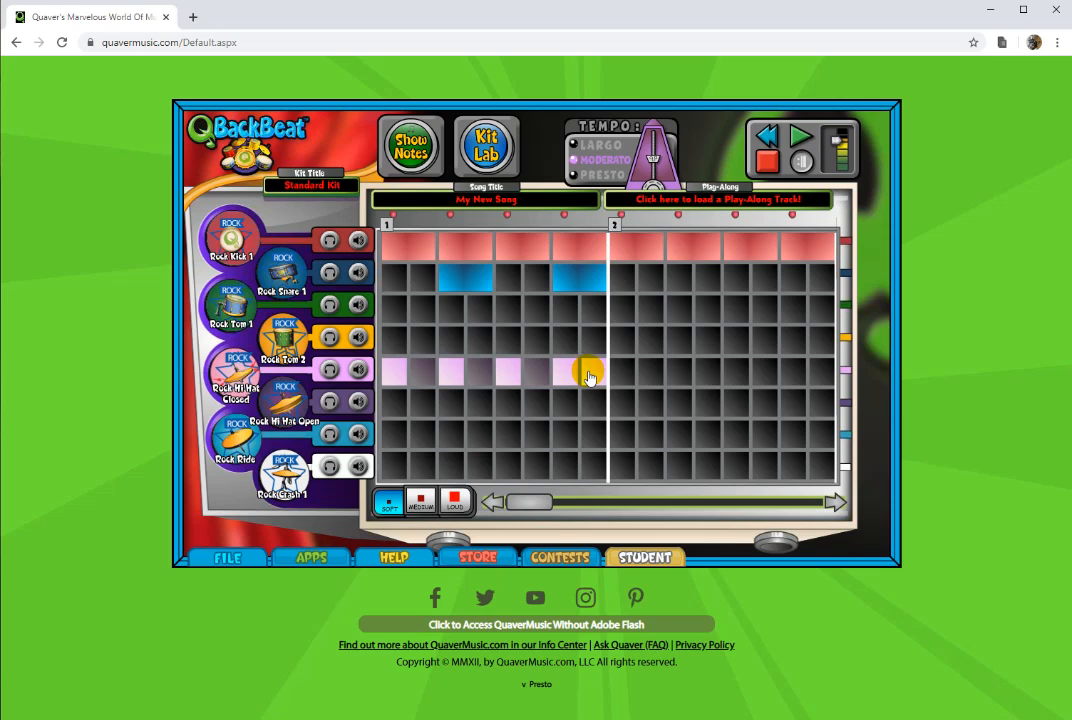
{"action": "left_click", "coordinate": [593, 378]}
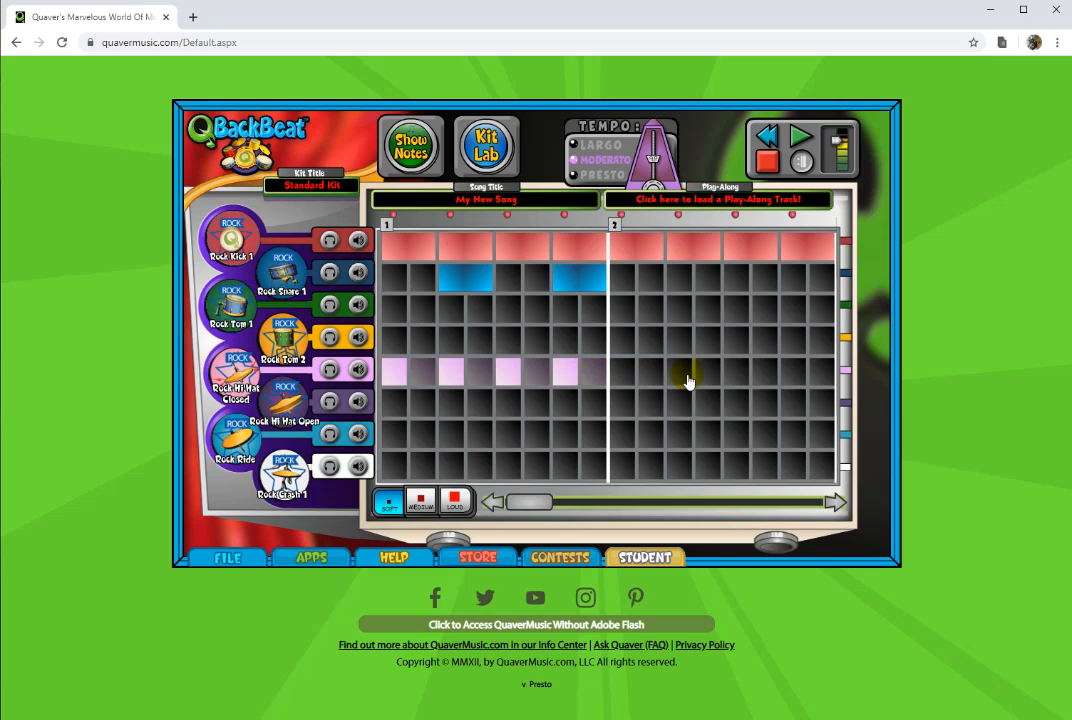
{"action": "left_click", "coordinate": [798, 145]}
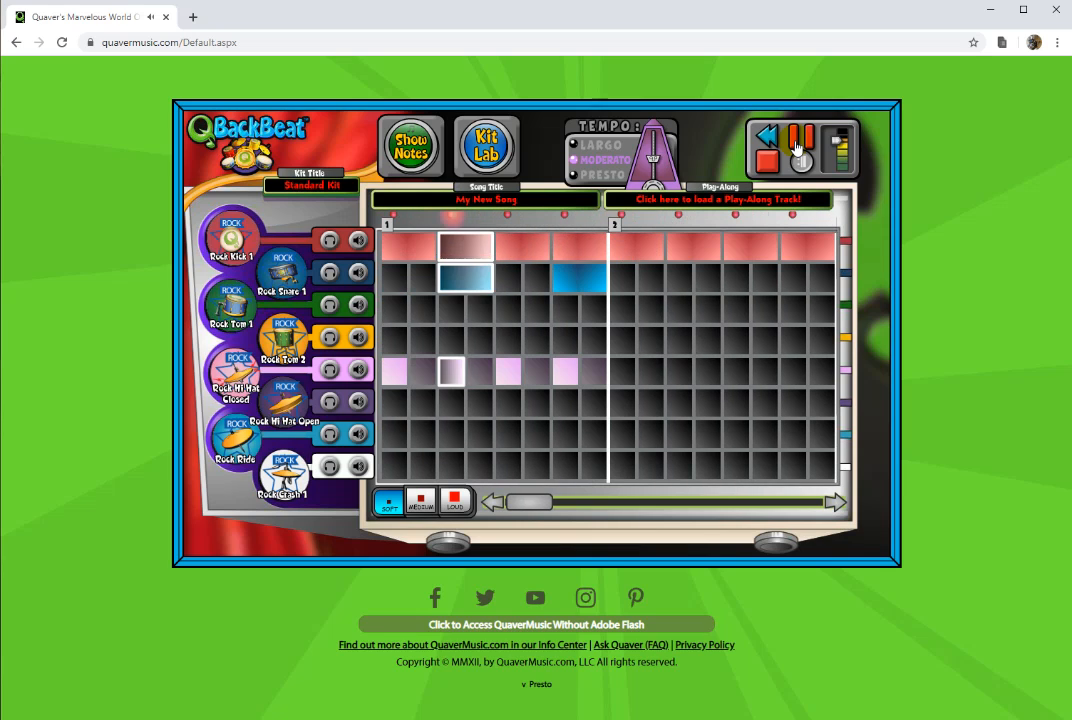
{"action": "left_click", "coordinate": [798, 145]}
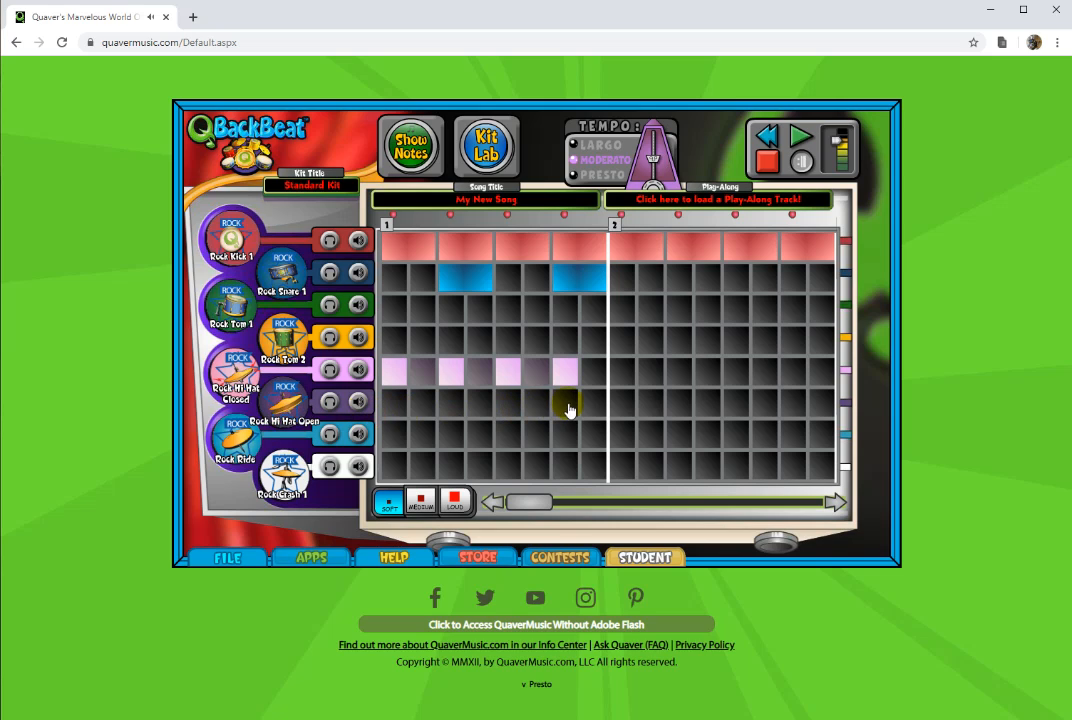
Place a loud Rock Hi Hat Open eighth note at the end of measure 1 and play back the beat.
{"action": "left_click", "coordinate": [455, 500]}
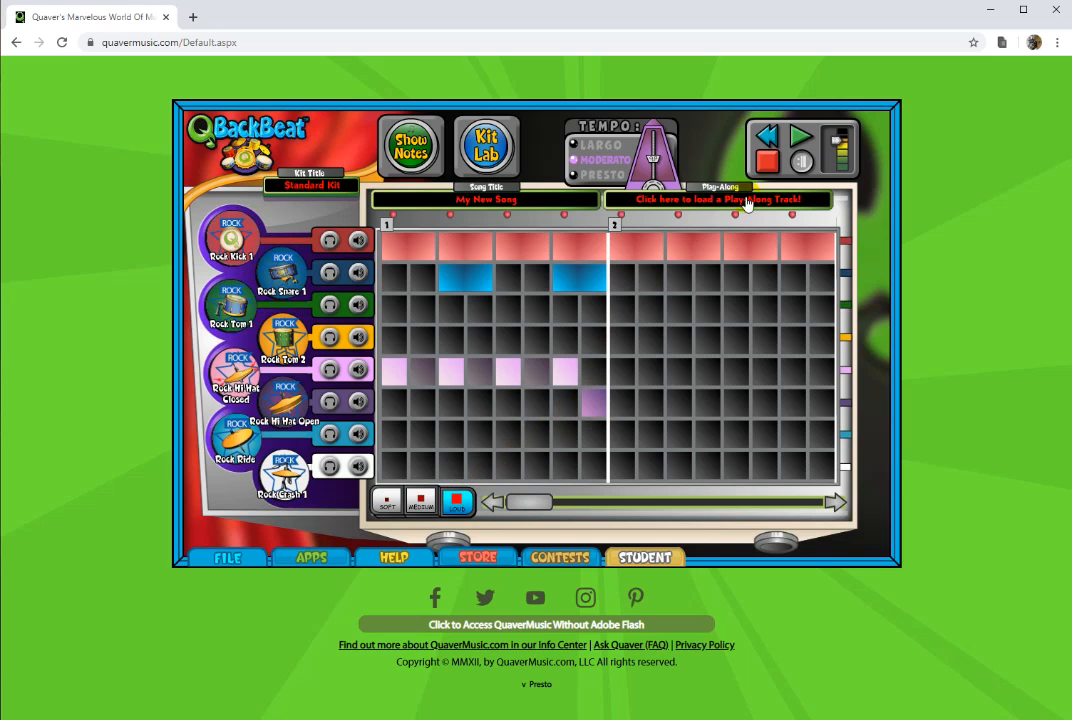
{"action": "left_click", "coordinate": [798, 141]}
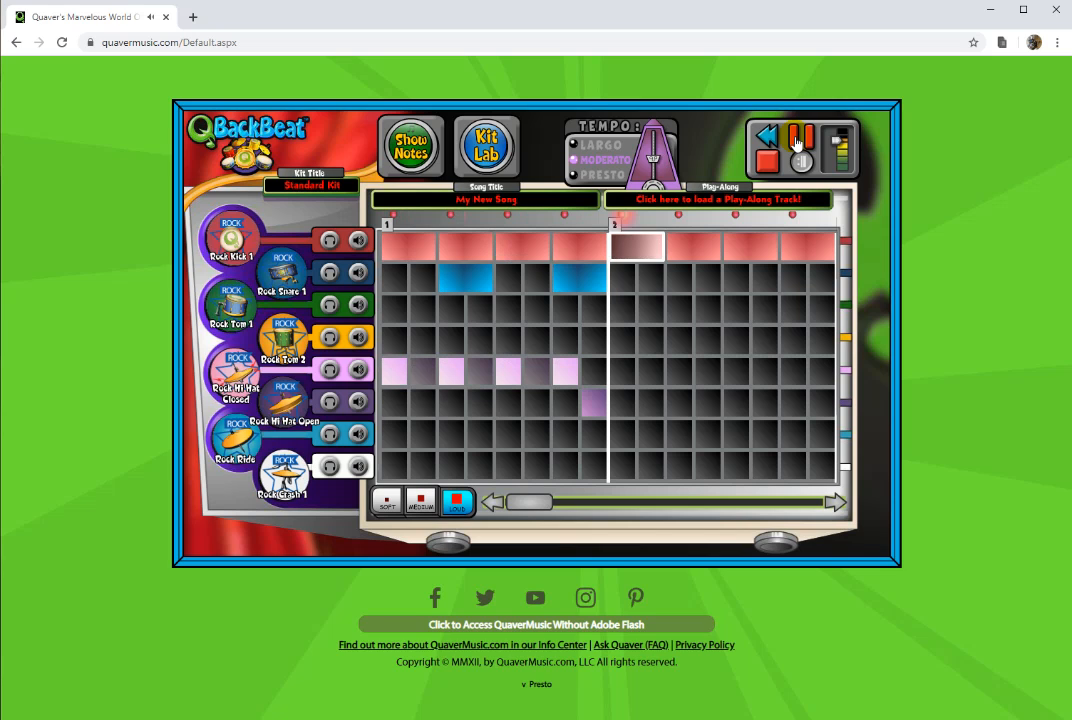
{"action": "left_click", "coordinate": [797, 142]}
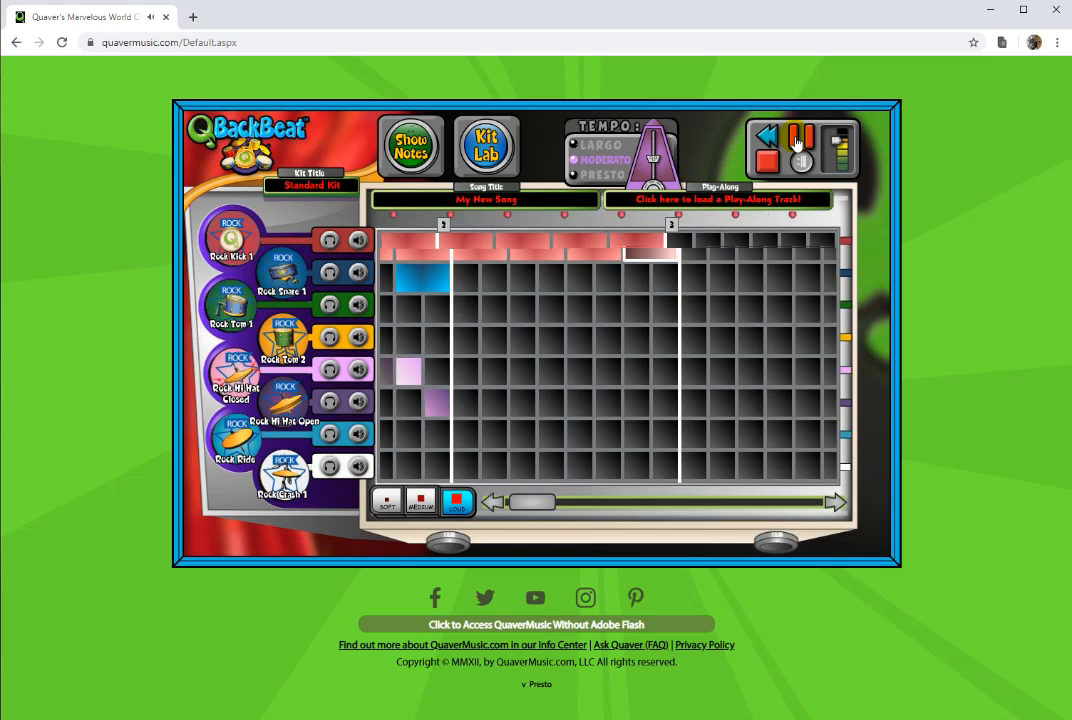
Add quarter notes in measure 2 for Rock Tom 1 on beats 1 and 2 and Rock Tom 2 on beats 3 and 4, and play them back.
{"action": "left_click_drag", "start_coordinate": [535, 508], "coordinate": [539, 508]}
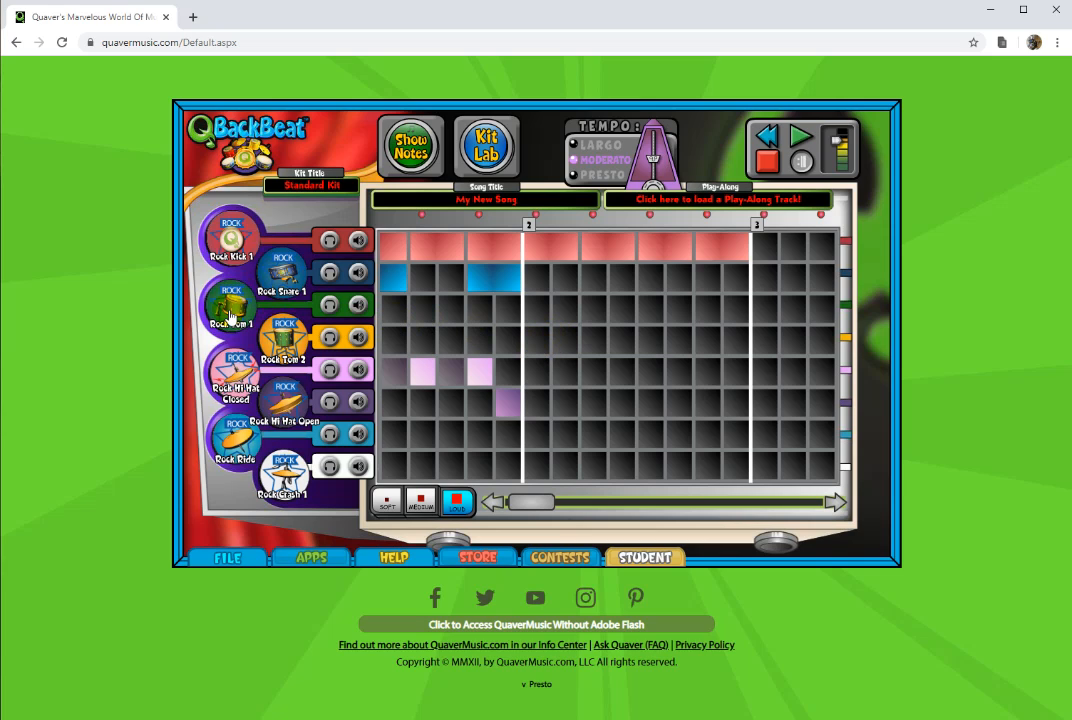
{"action": "left_click", "coordinate": [279, 346]}
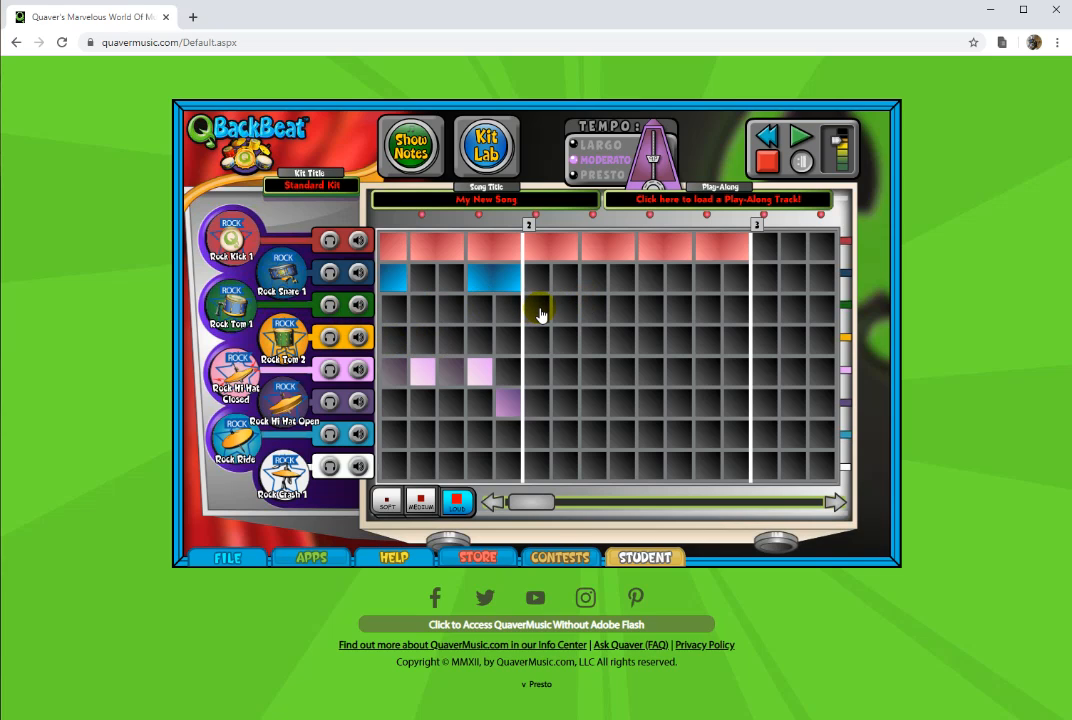
{"action": "left_click_drag", "start_coordinate": [540, 316], "coordinate": [589, 317]}
{"action": "left_click", "coordinate": [592, 316]}
{"action": "left_click", "coordinate": [660, 352]}
{"action": "left_click", "coordinate": [708, 349]}
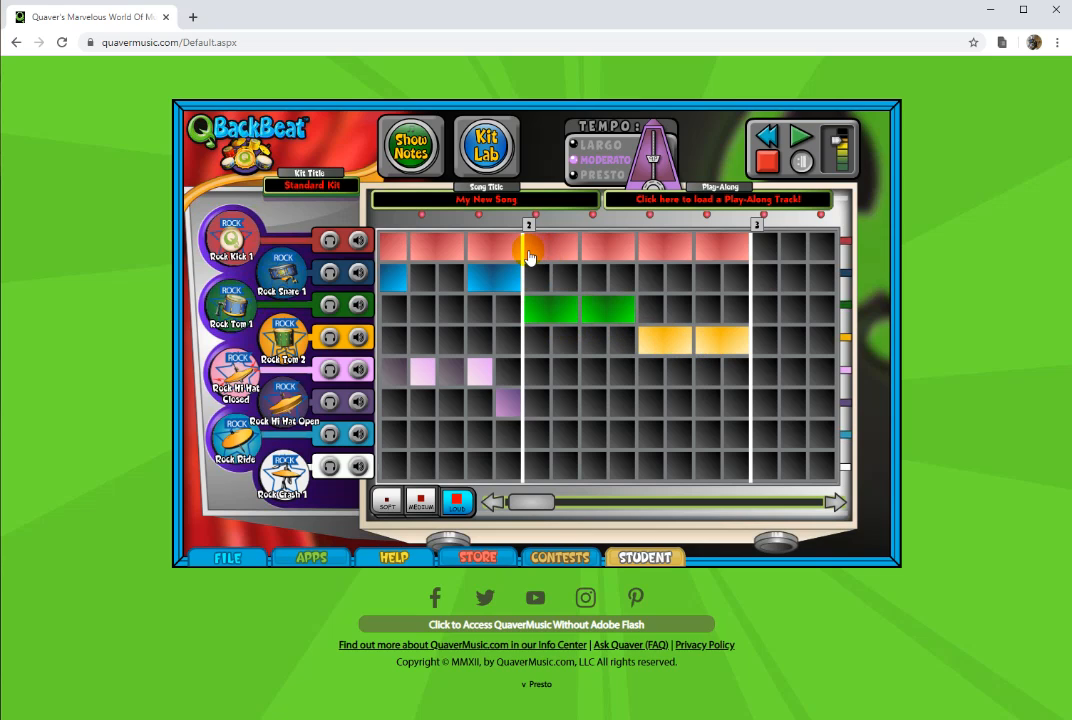
{"action": "left_click", "coordinate": [798, 147]}
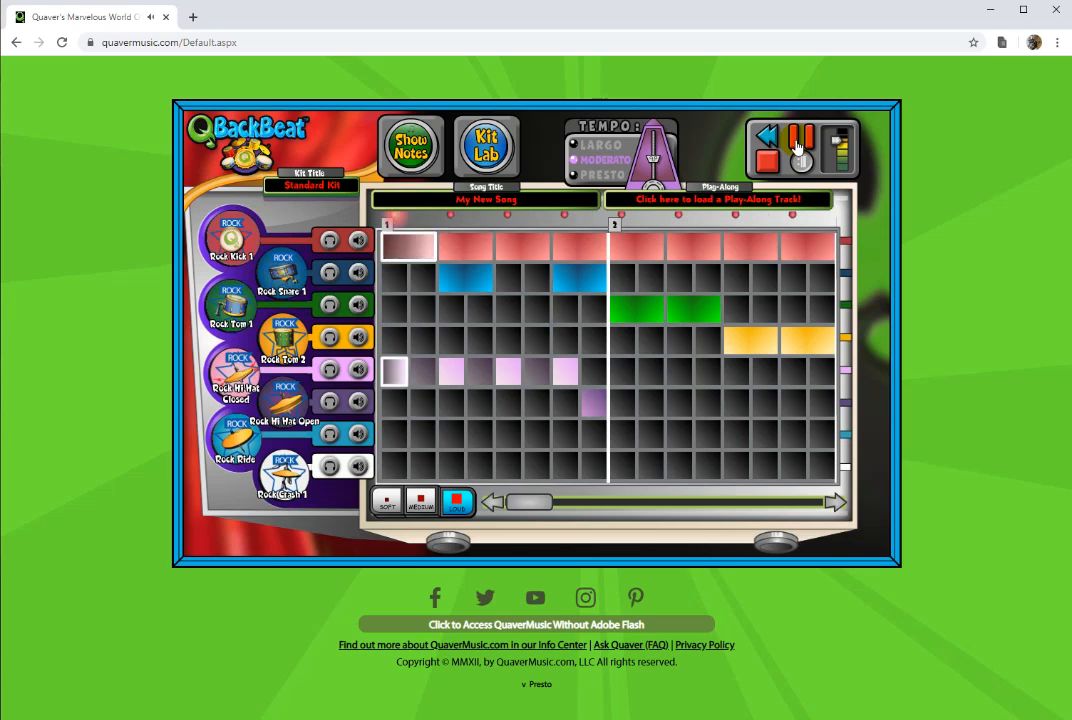
{"action": "left_click", "coordinate": [797, 147]}
Split the Rock Tom 1 and Rock Tom 2 quarter notes in measure 2 into eighth notes and play back the fill.
{"action": "left_click_drag", "start_coordinate": [541, 500], "coordinate": [546, 508]}
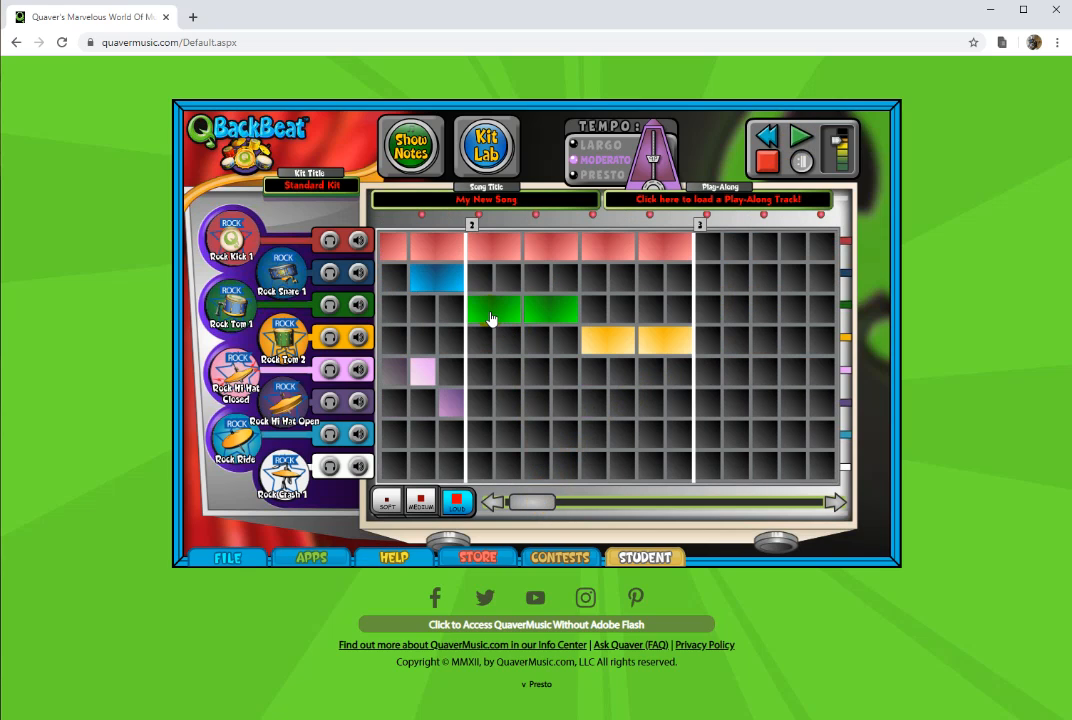
{"action": "left_click", "coordinate": [507, 316]}
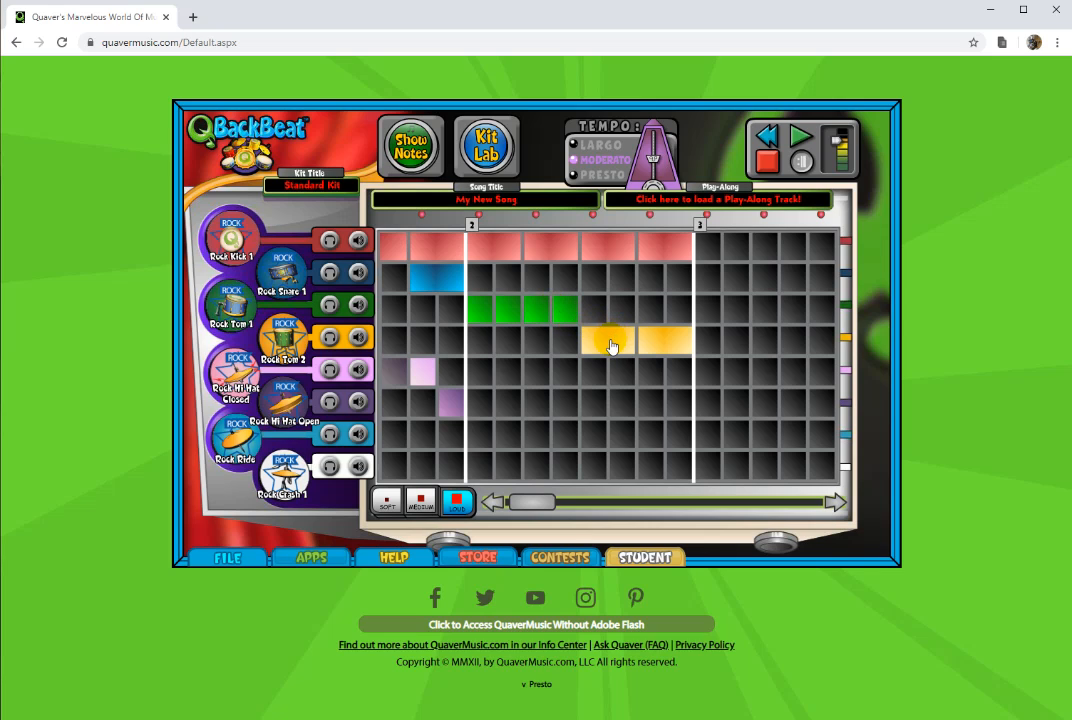
{"action": "left_click", "coordinate": [799, 138]}
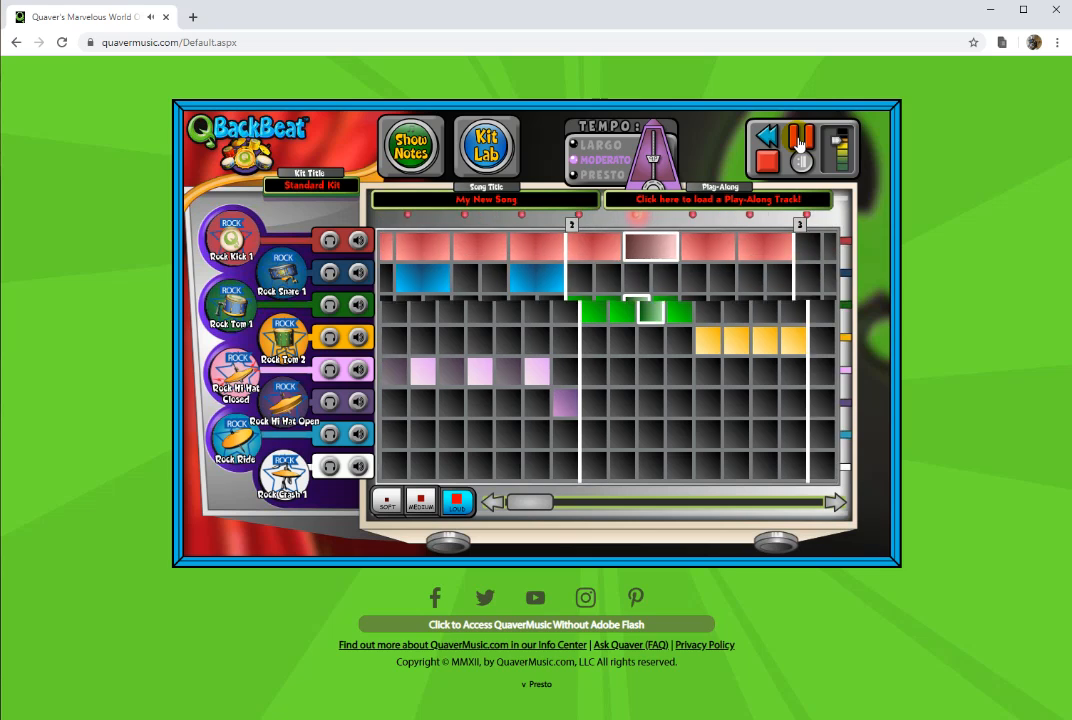
{"action": "left_click", "coordinate": [800, 143]}
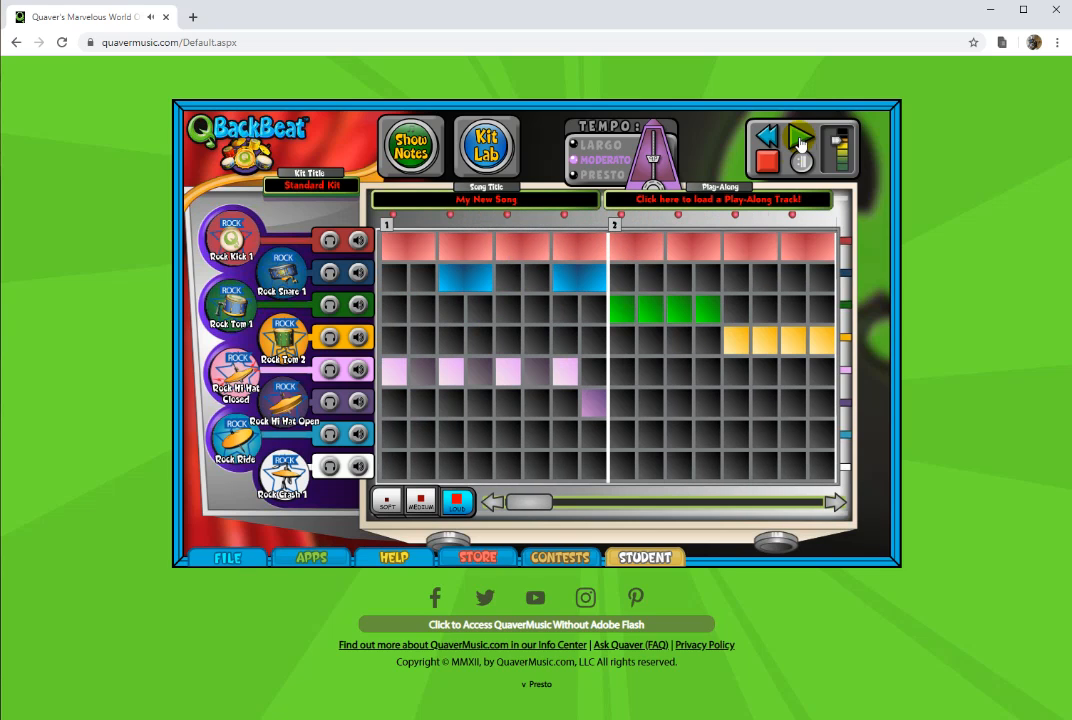
Split the two Rock Tom 1 eighth notes on beat 2 of measure 2 into sixteenth notes and play back the fill.
{"action": "left_click_drag", "start_coordinate": [534, 509], "coordinate": [537, 509]}
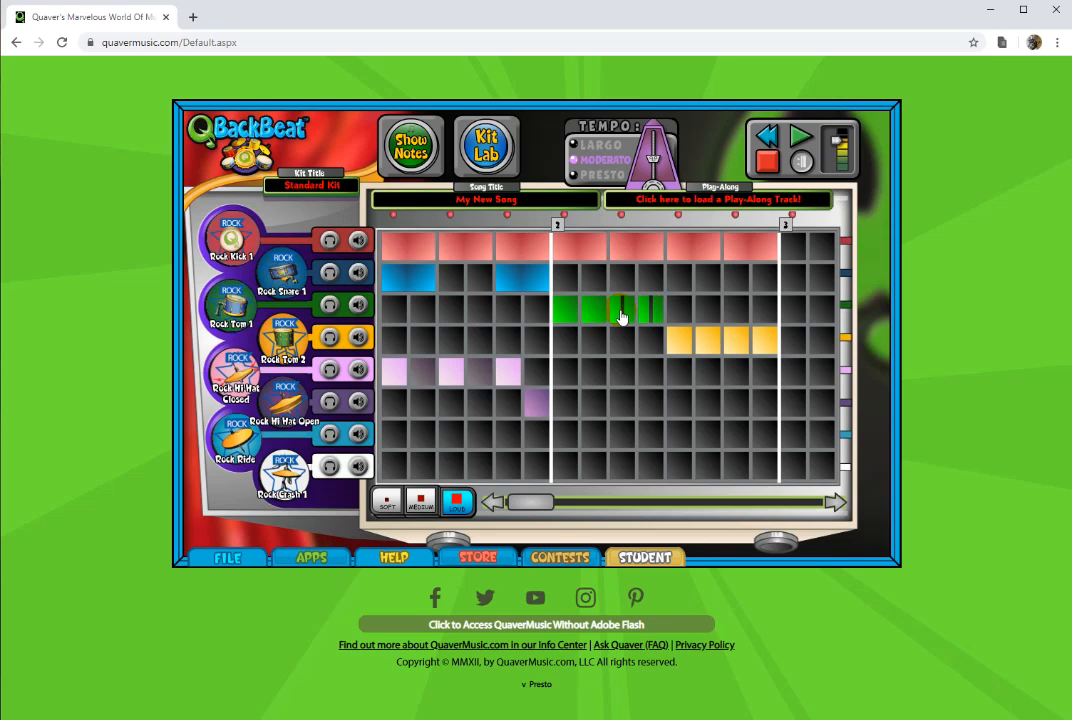
{"action": "left_click", "coordinate": [803, 139]}
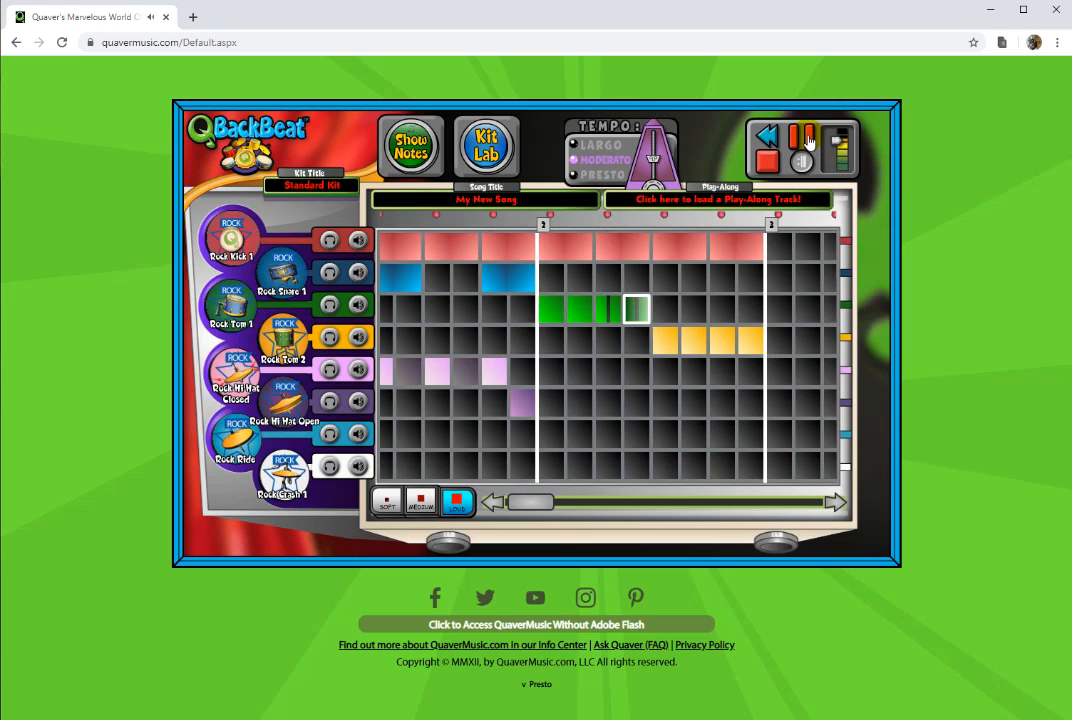
{"action": "left_click", "coordinate": [808, 140]}
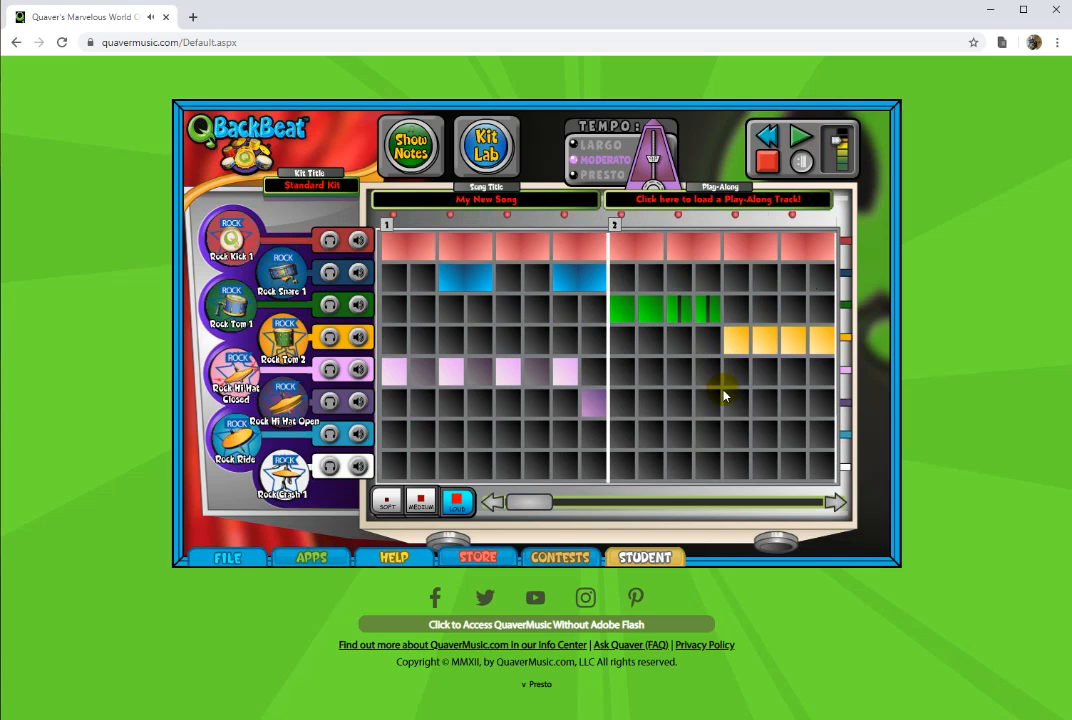
Split the last three Rock Tom 2 eighth notes in measure 2 into sixteenth notes and play back the beat.
{"action": "left_click_drag", "start_coordinate": [546, 501], "coordinate": [551, 498]}
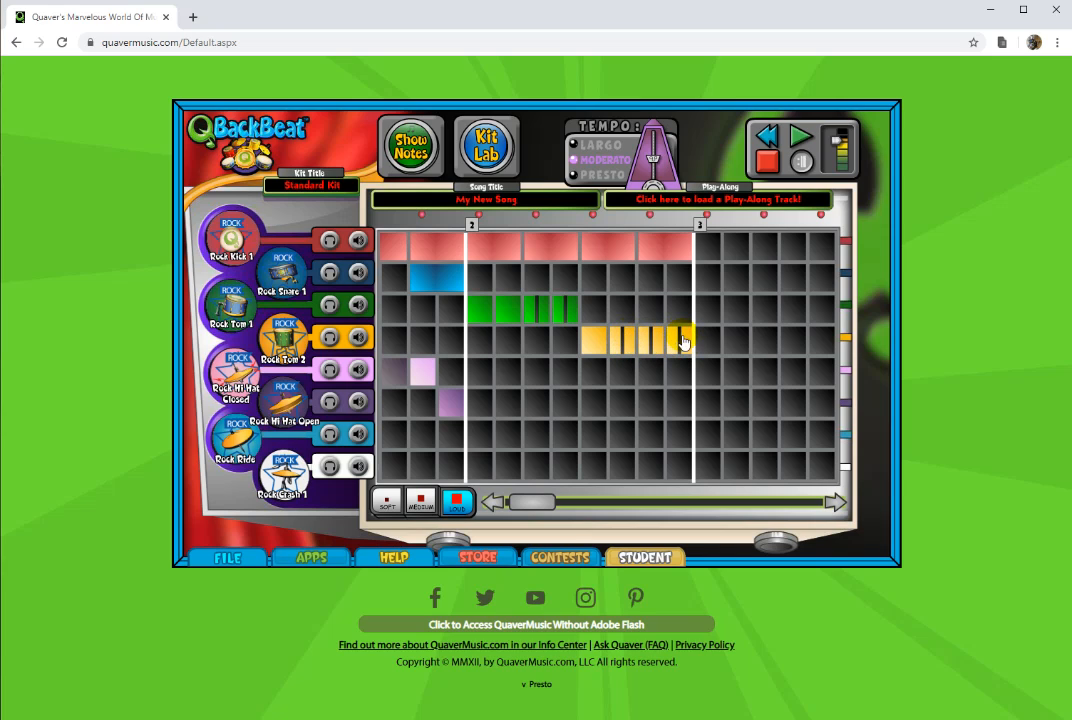
{"action": "left_click", "coordinate": [800, 148]}
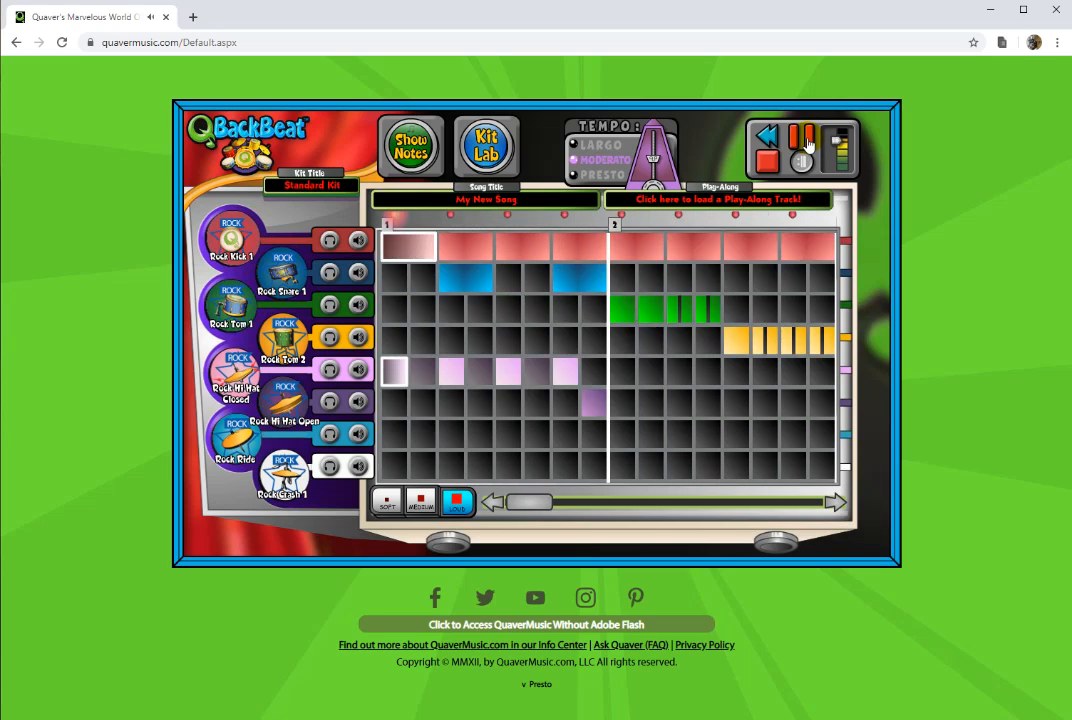
{"action": "left_click", "coordinate": [808, 145]}
Reduce the second sixteenth note of each Rock Tom 2 pair in measure 2 to a quieter level and play back the fill.
{"action": "left_click_drag", "start_coordinate": [531, 508], "coordinate": [534, 508]}
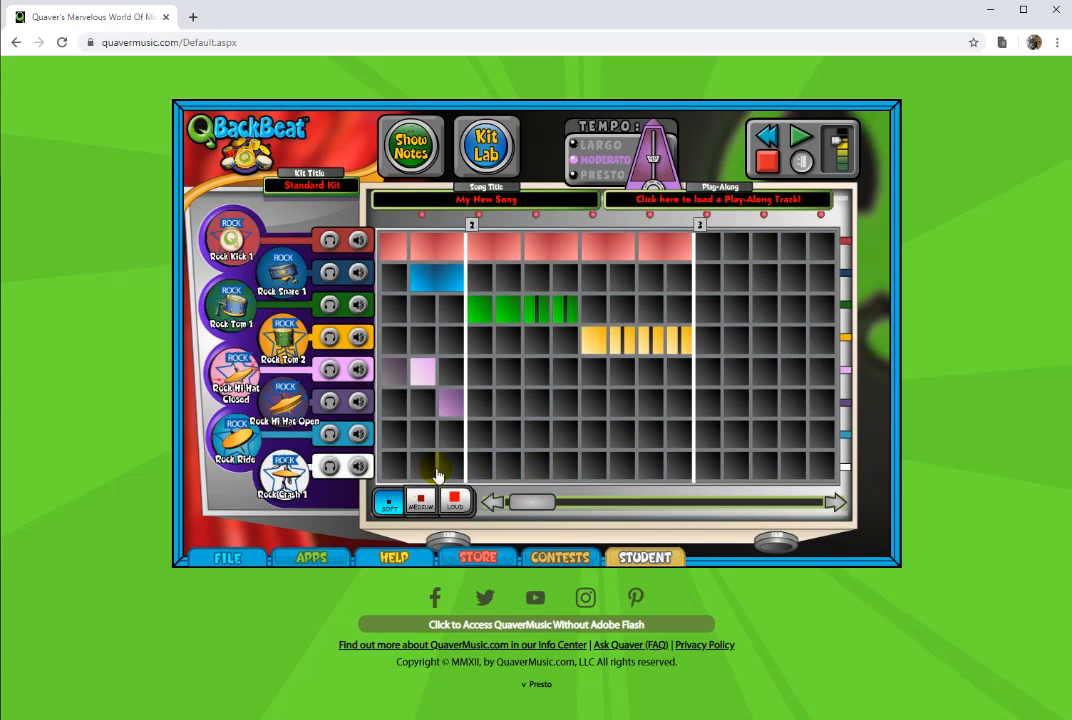
{"action": "left_click", "coordinate": [421, 501]}
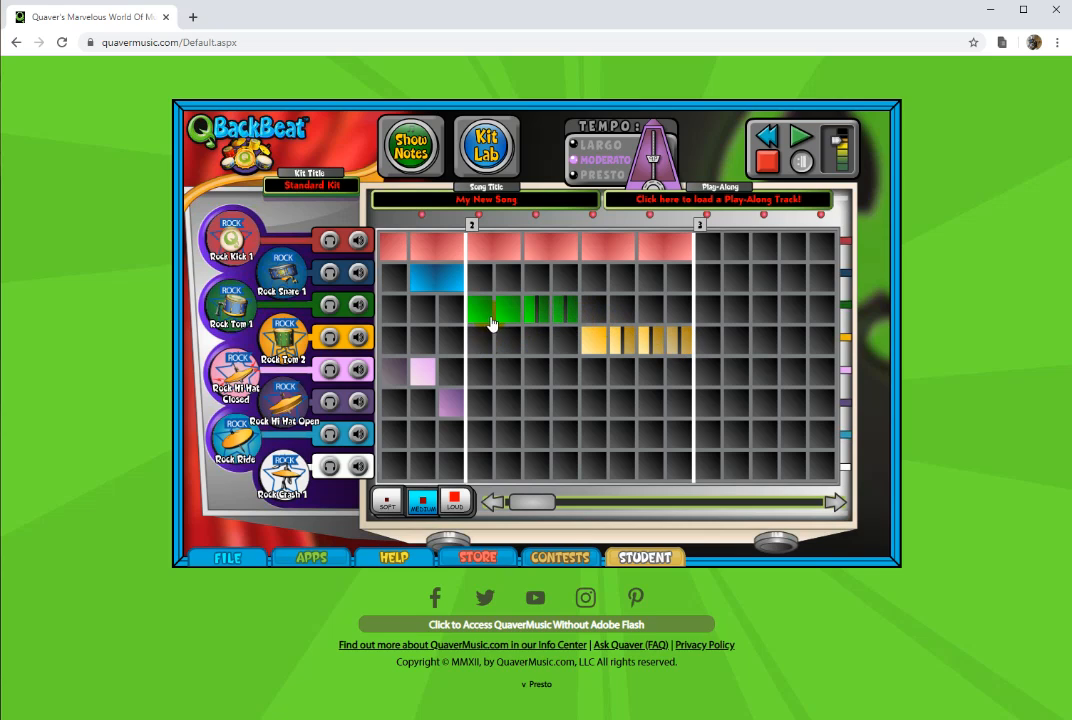
{"action": "left_click", "coordinate": [800, 143]}
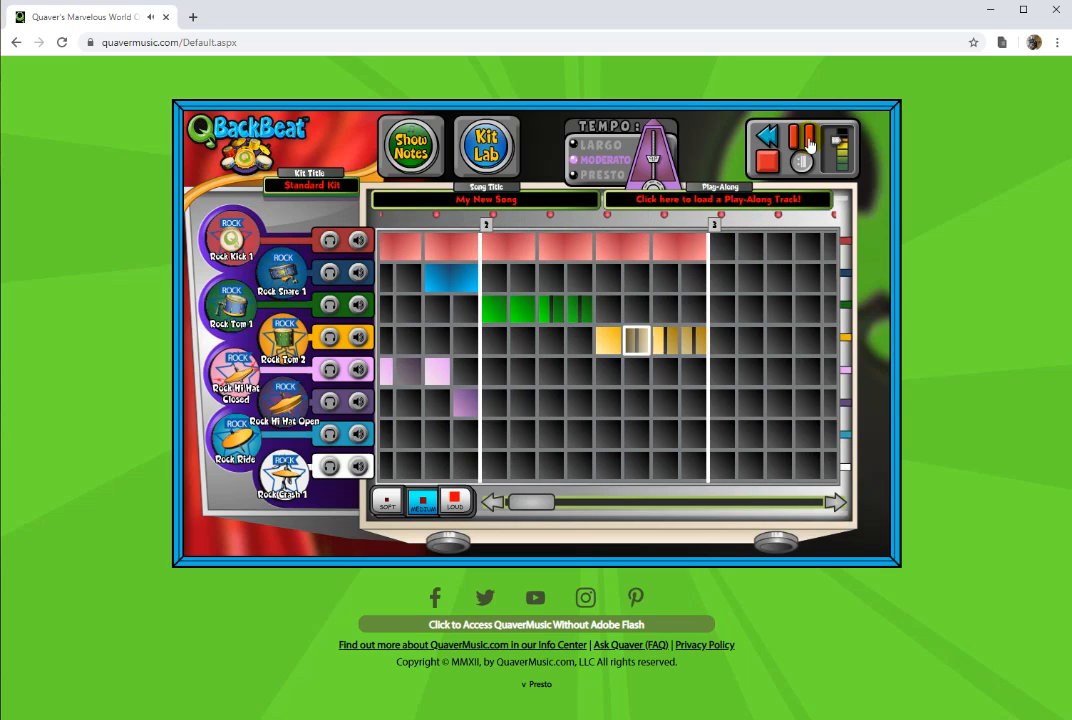
{"action": "left_click", "coordinate": [806, 145]}
Adjust the tom sixteenth notes in measure 2 using the soft and medium levels, and play back the beat.
{"action": "left_click", "coordinate": [387, 500]}
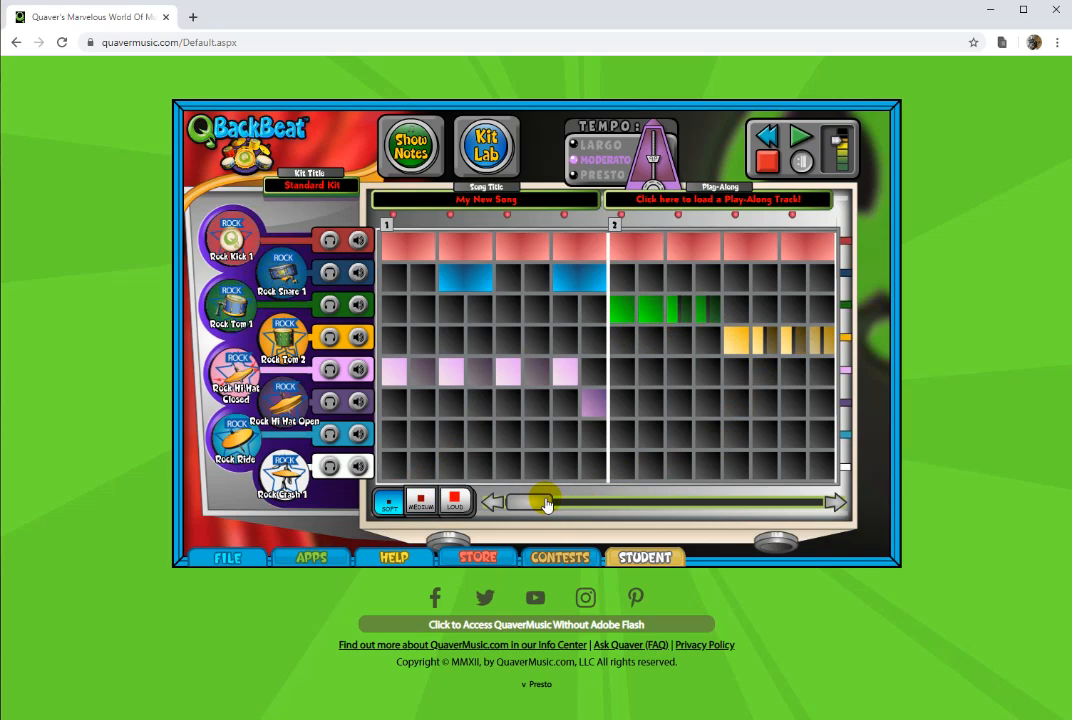
{"action": "left_click_drag", "start_coordinate": [546, 503], "coordinate": [553, 503]}
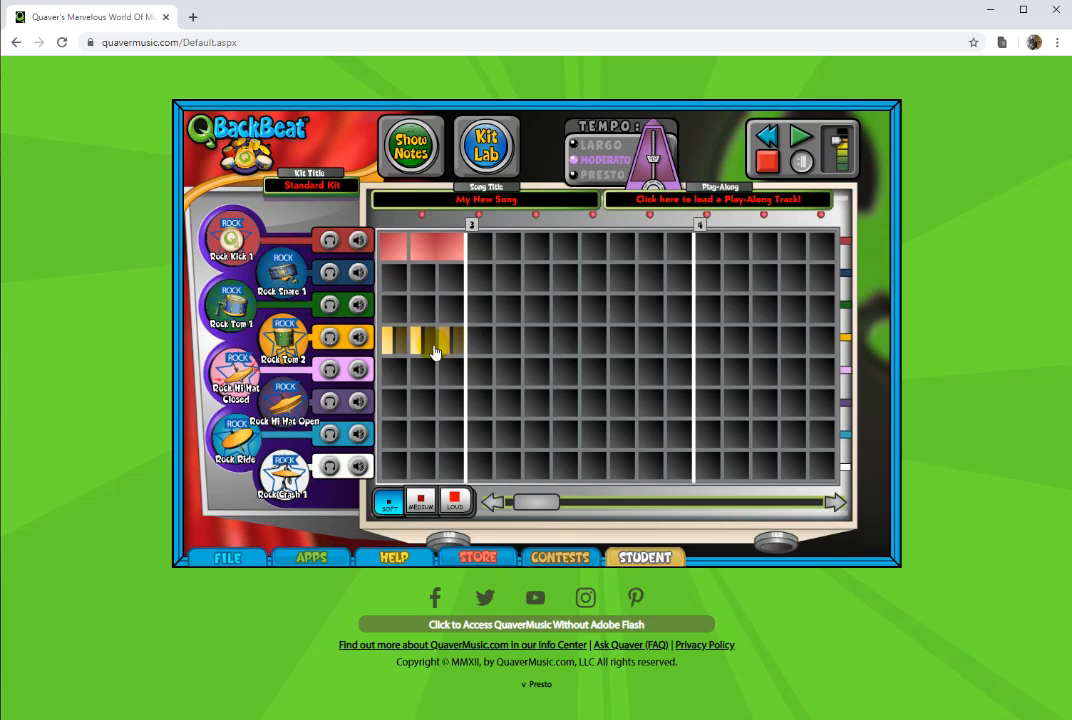
{"action": "left_click", "coordinate": [800, 137]}
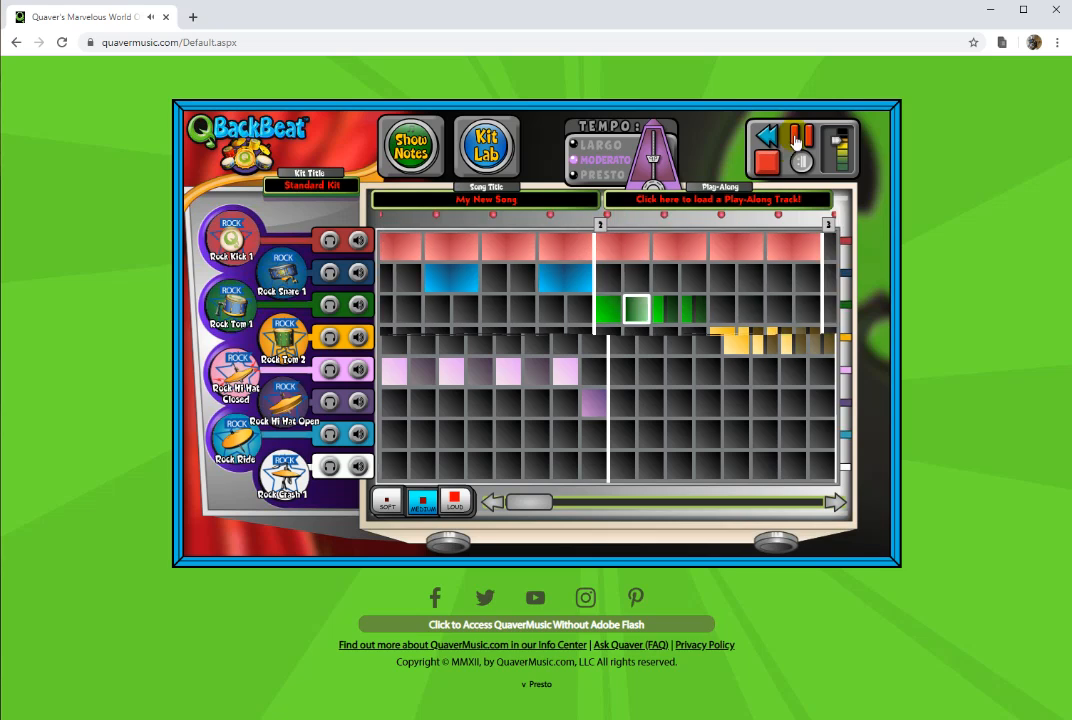
{"action": "key", "text": "space"}
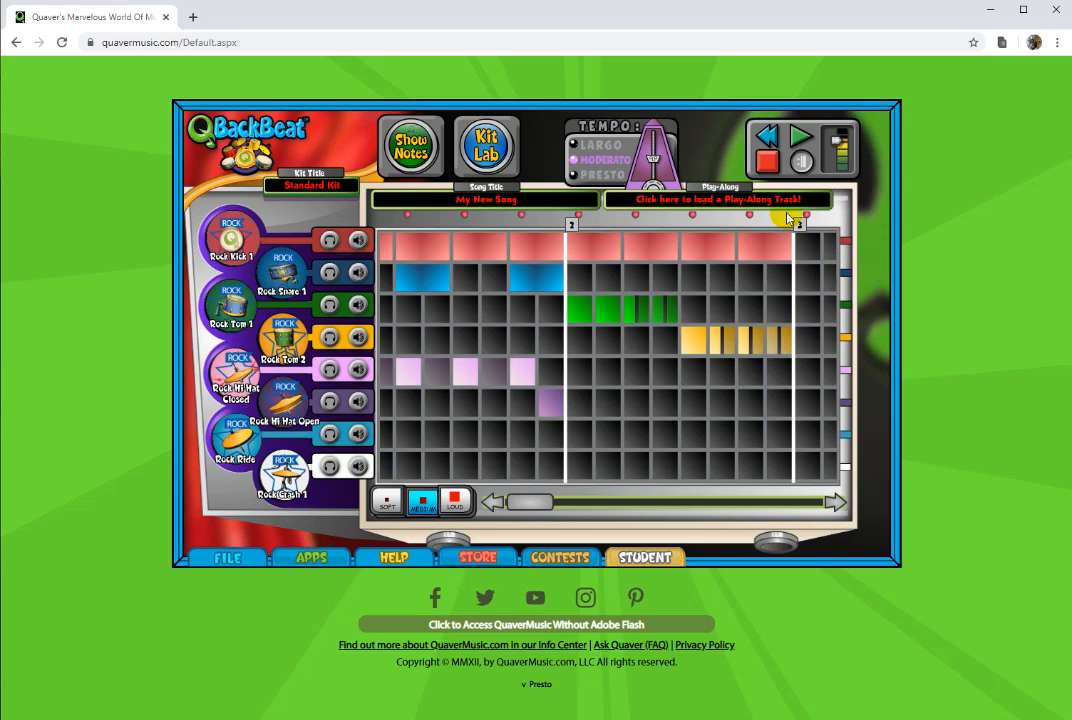
{"action": "left_click", "coordinate": [942, 153]}
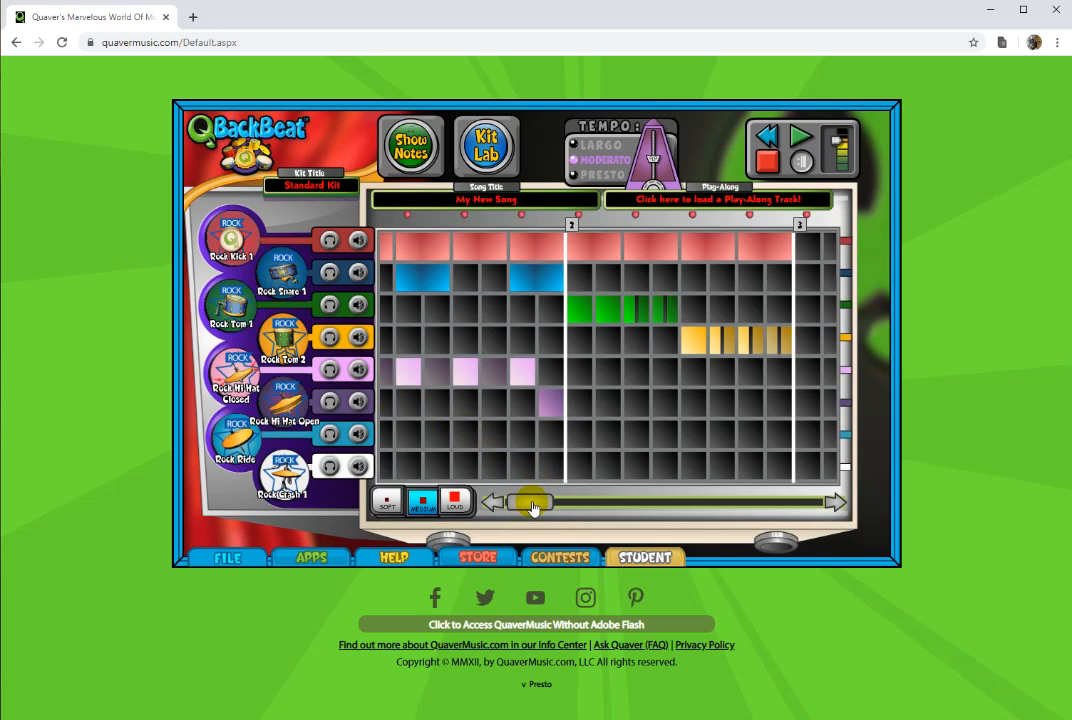
Return the grid to measure 1, set the tempo to Largo, and play back the two-measure beat.
{"action": "left_click_drag", "start_coordinate": [533, 506], "coordinate": [511, 511]}
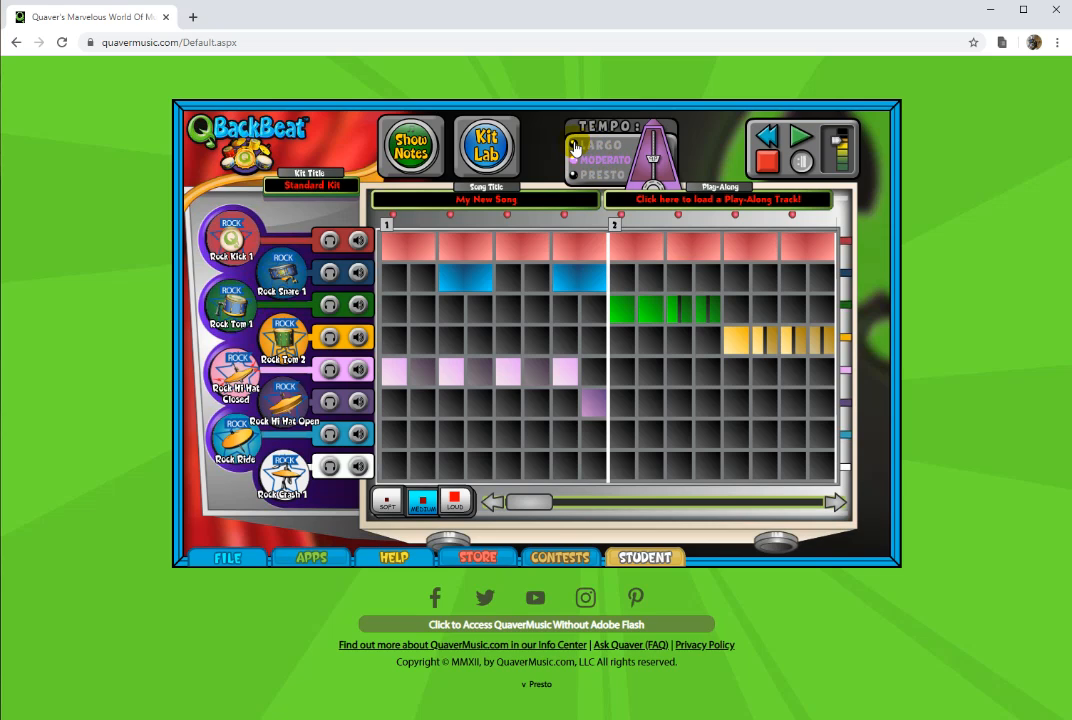
{"action": "left_click", "coordinate": [574, 148]}
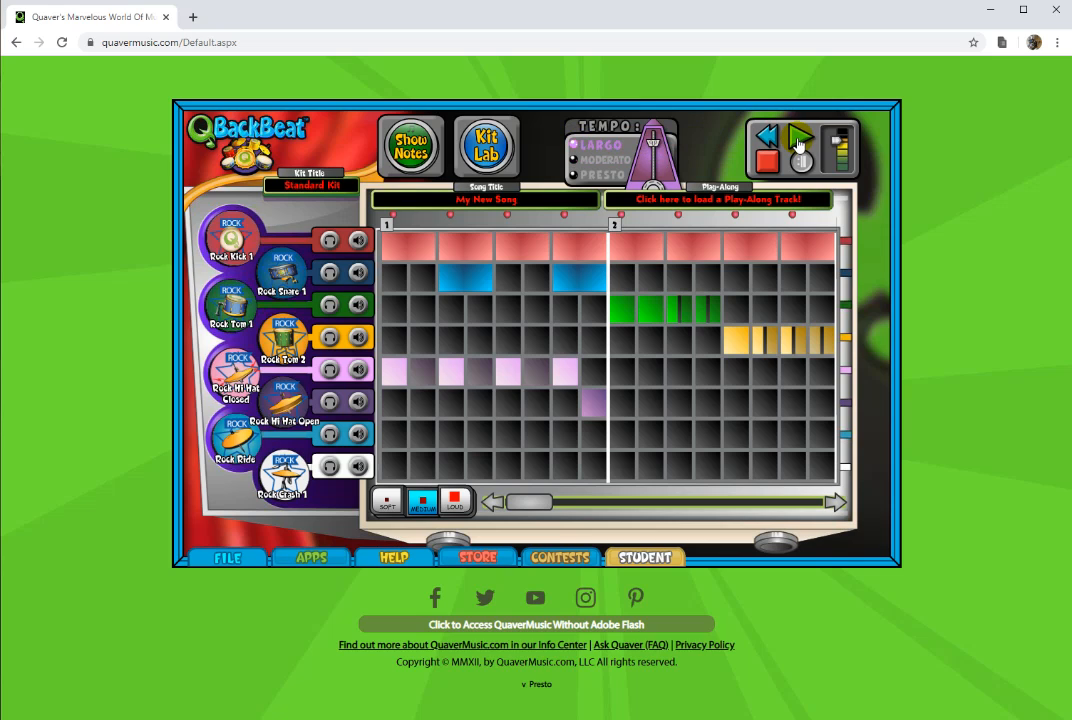
{"action": "left_click", "coordinate": [797, 145]}
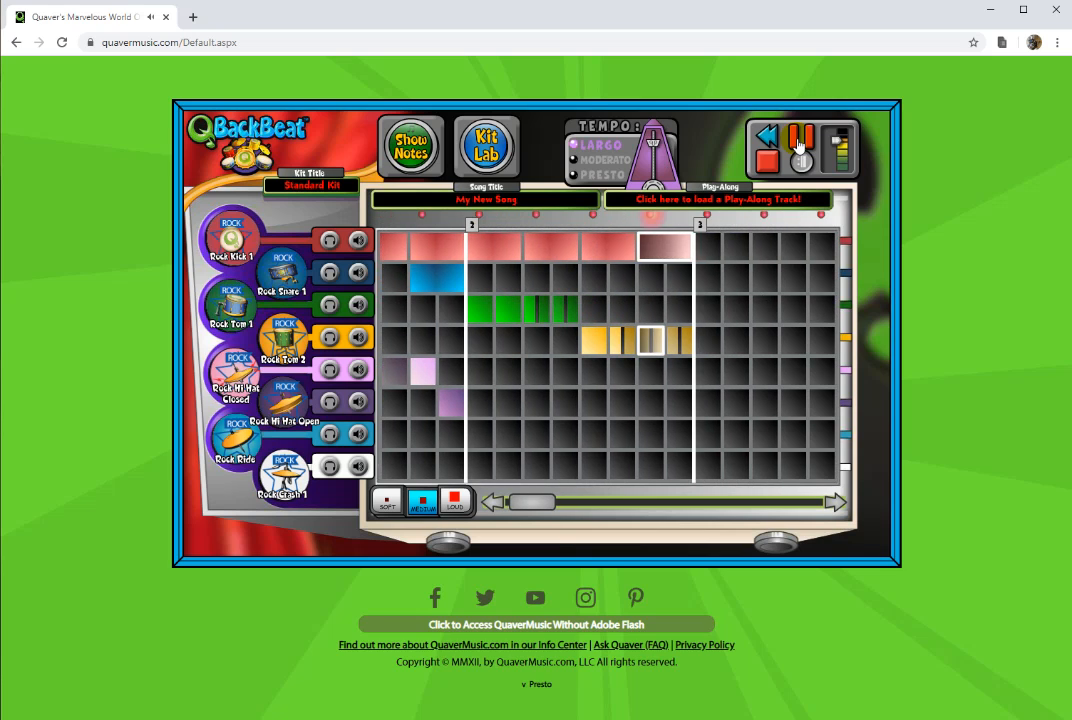
{"action": "left_click", "coordinate": [798, 145]}
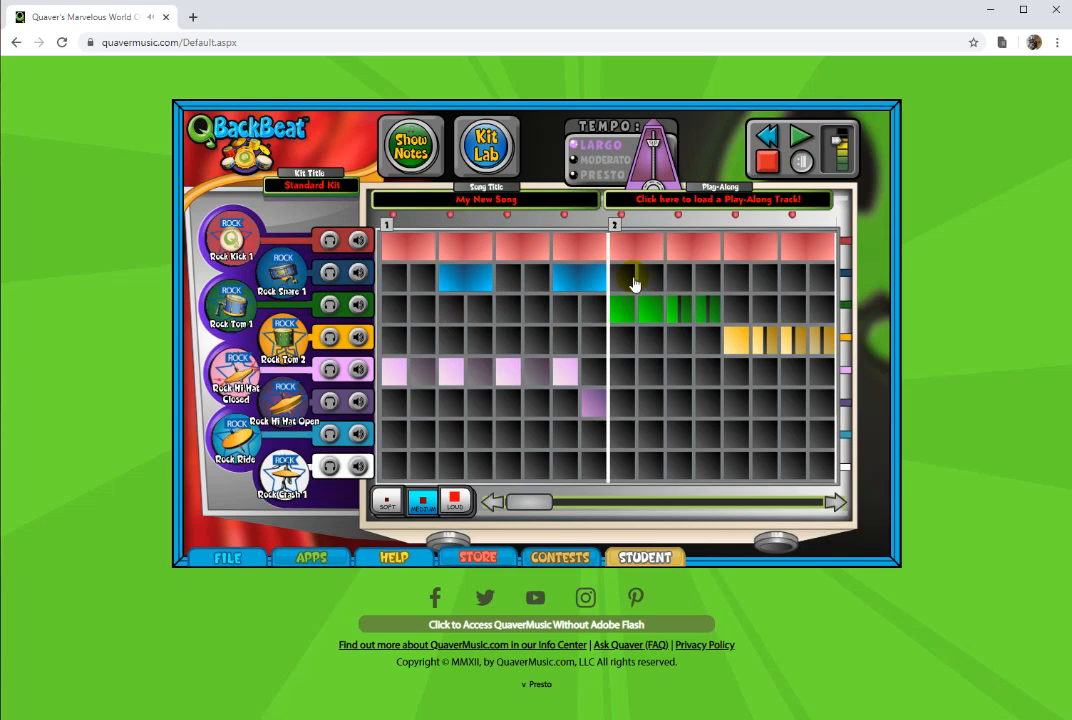
Set the tempo to Presto and play back the two-measure beat.
{"action": "left_click", "coordinate": [576, 150]}
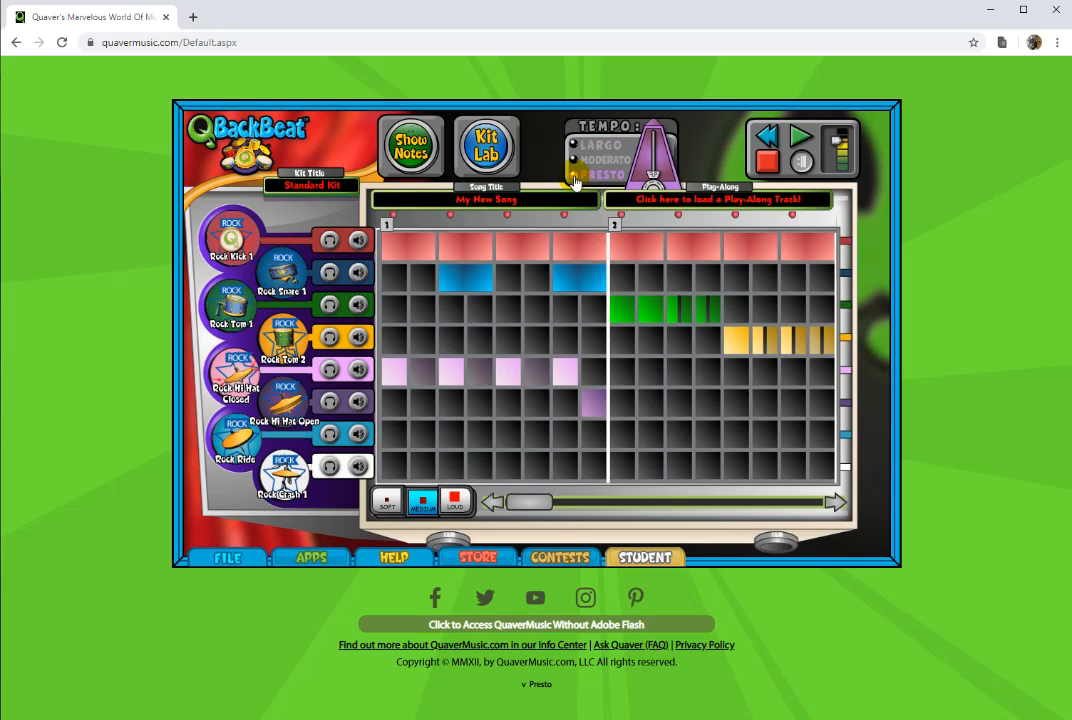
{"action": "left_click", "coordinate": [574, 177]}
{"action": "left_click", "coordinate": [800, 142]}
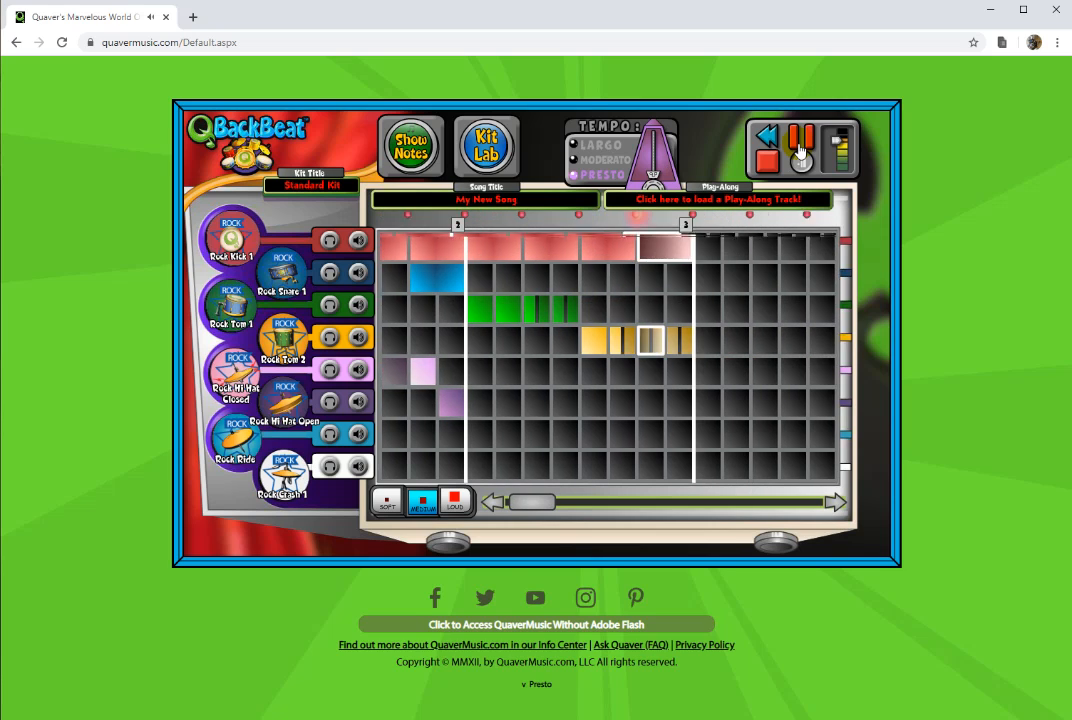
Stop the playback and set the tempo to Moderato.
{"action": "left_click", "coordinate": [800, 142]}
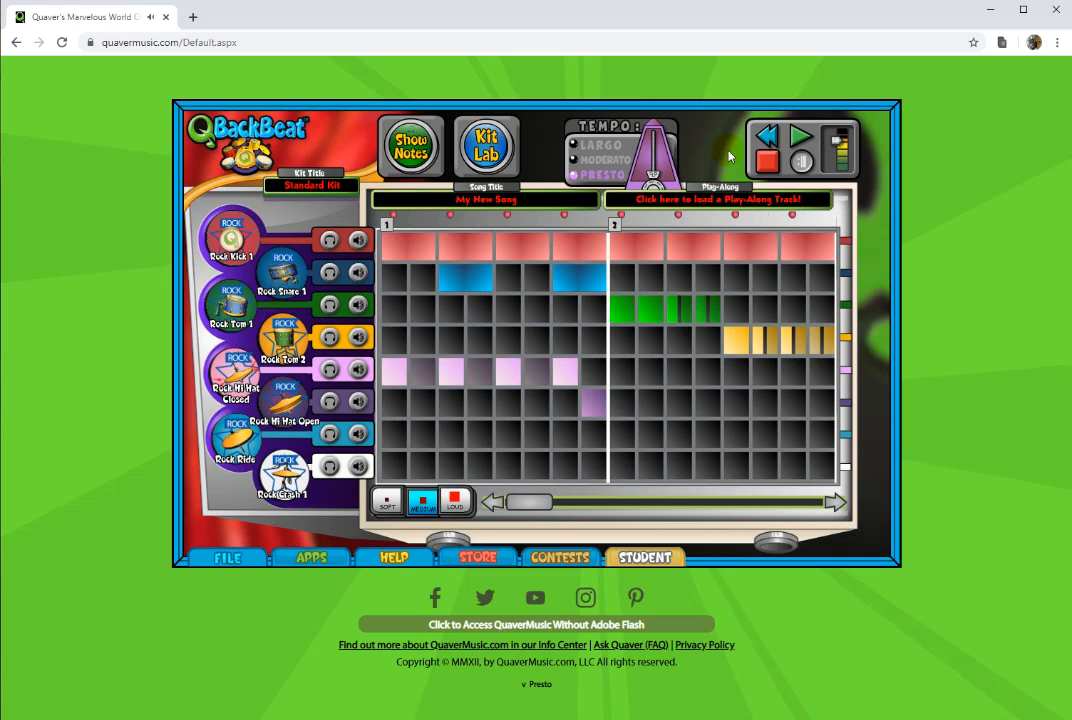
{"action": "left_click", "coordinate": [576, 162]}
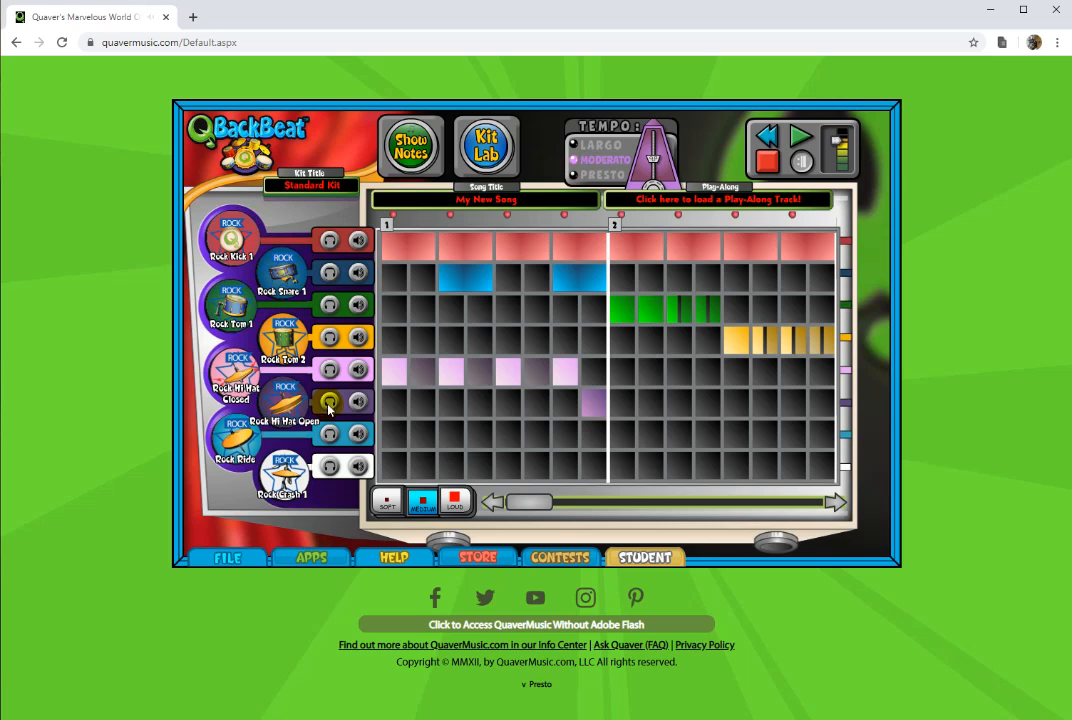
Add a quarter-note Rock Crash 1 hit on beat 1 of measure 1 and play back the beat.
{"action": "left_click", "coordinate": [408, 466]}
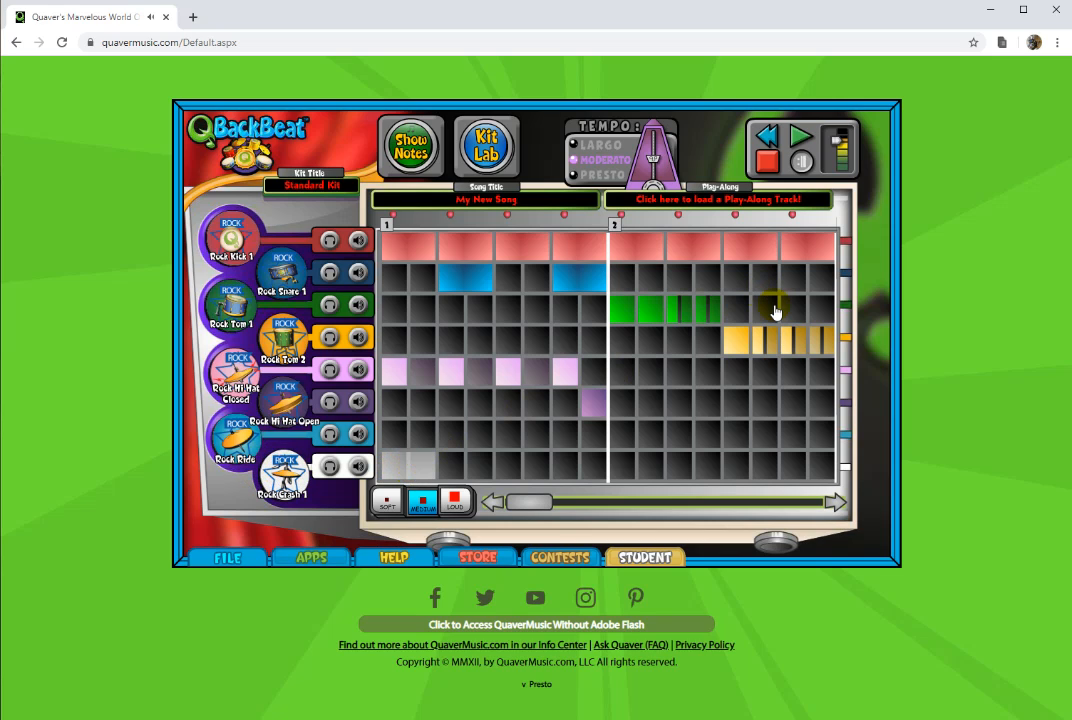
{"action": "left_click", "coordinate": [797, 145]}
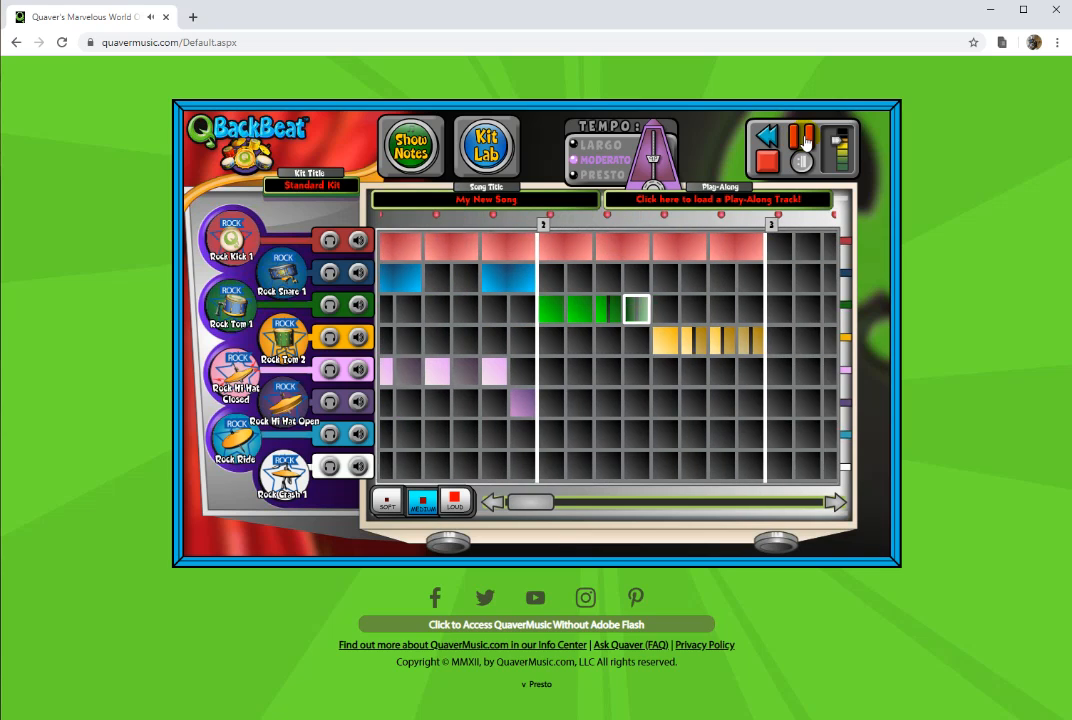
{"action": "left_click", "coordinate": [803, 140]}
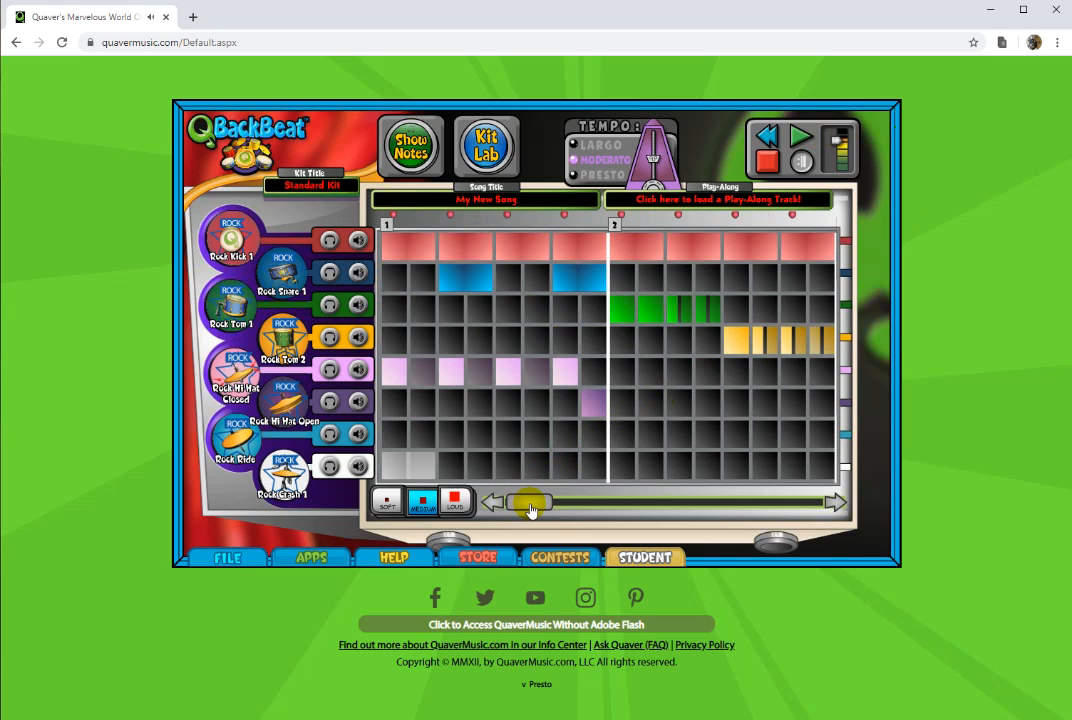
{"action": "left_click_drag", "start_coordinate": [522, 501], "coordinate": [500, 503]}
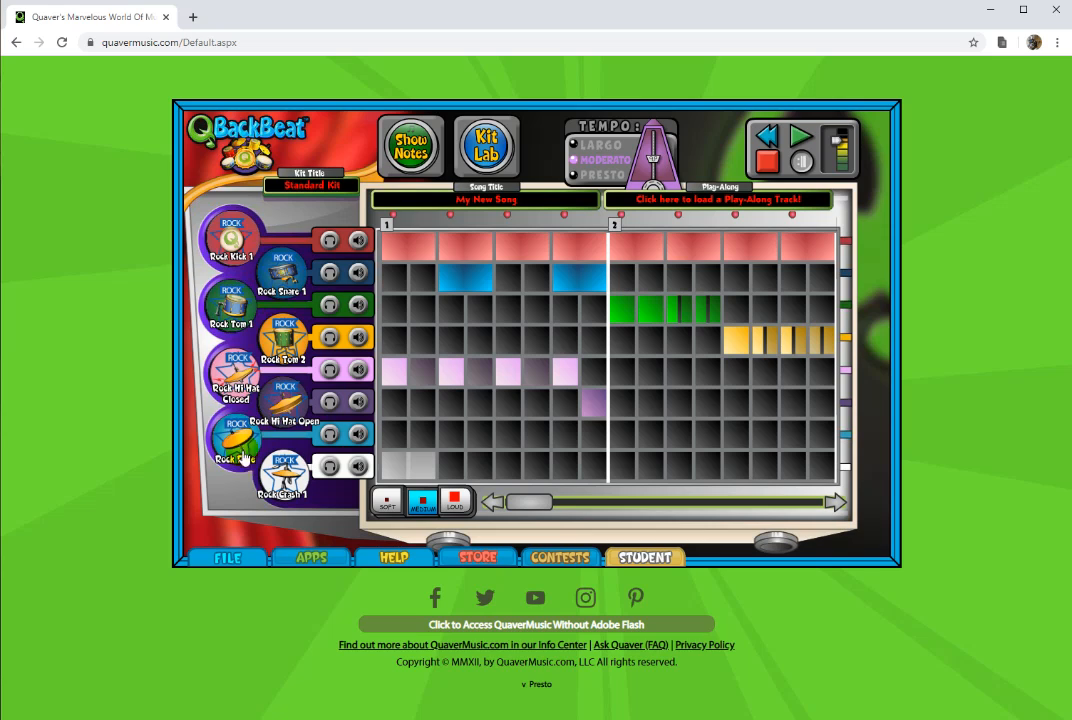
Open the Kit Lab, view Hip Hop Kit 1, and create a new kit named AJ Kit.
{"action": "left_click", "coordinate": [490, 153]}
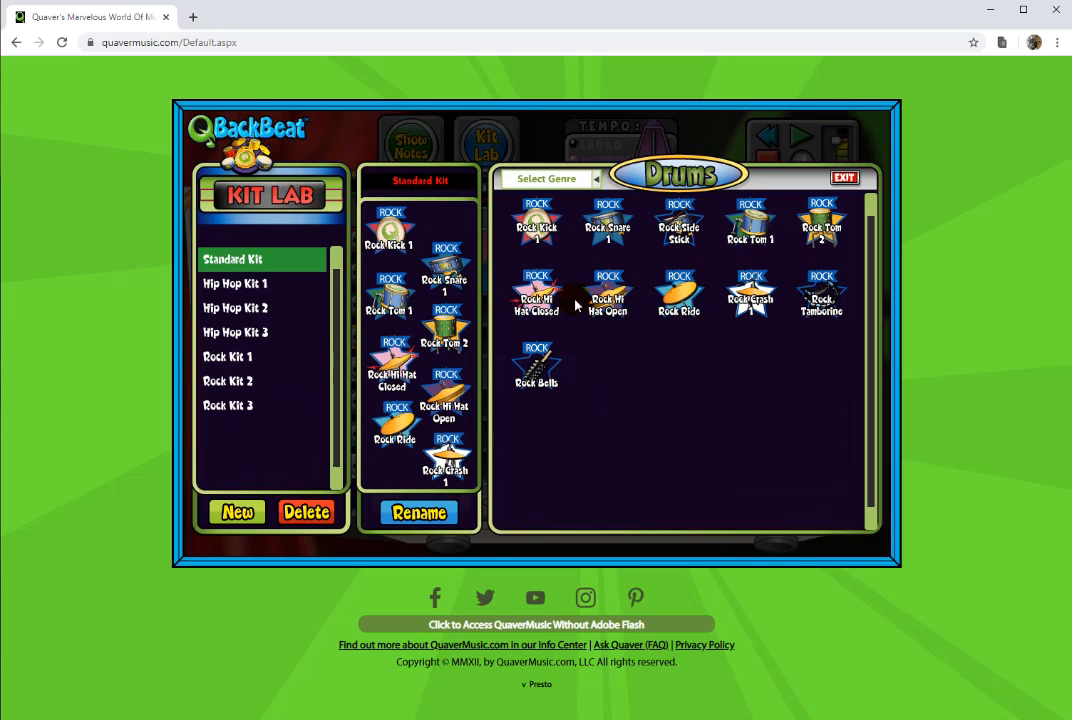
{"action": "left_click", "coordinate": [221, 286]}
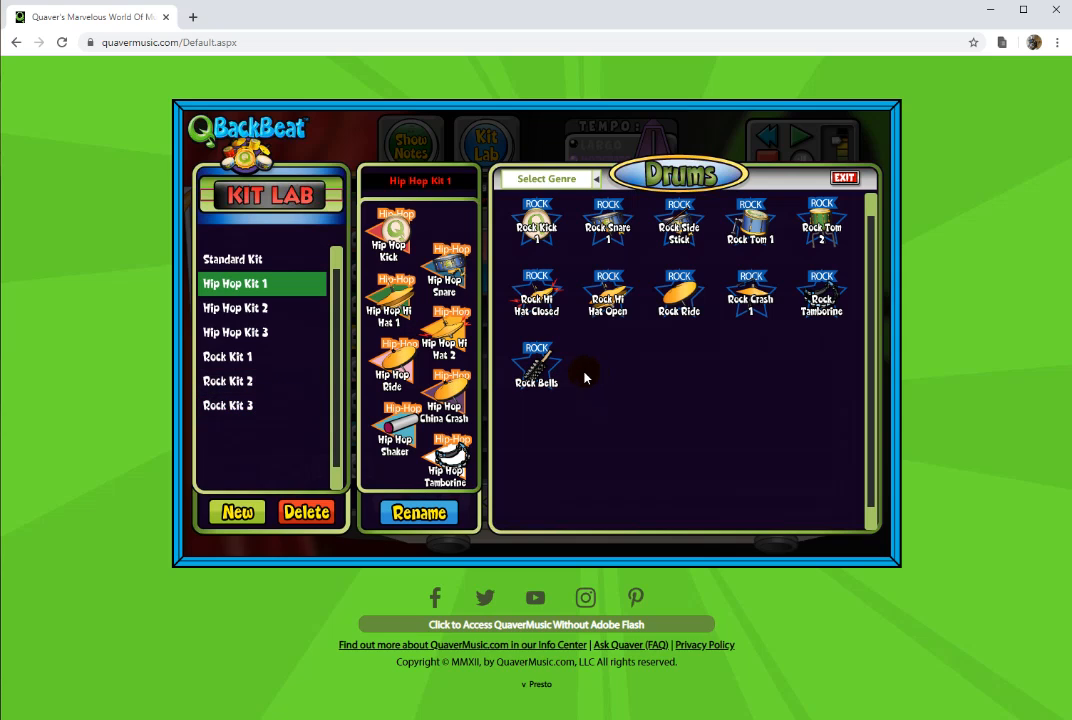
{"action": "left_click", "coordinate": [238, 513]}
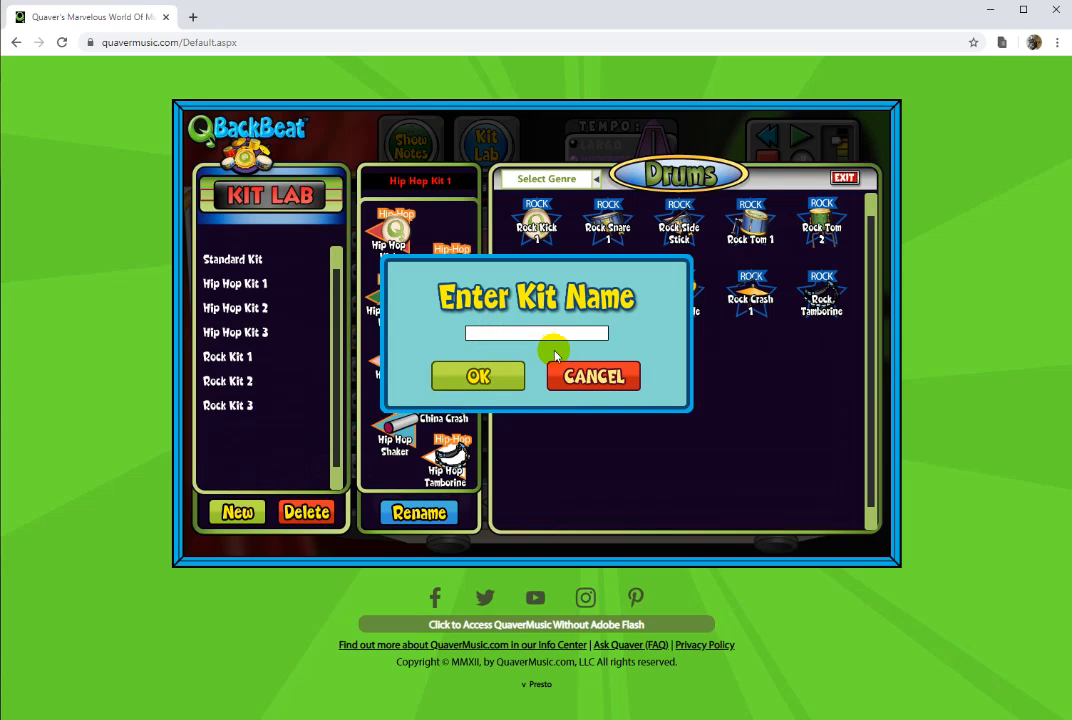
{"action": "type", "text": "AJ Kit"}
{"action": "left_click", "coordinate": [479, 377]}
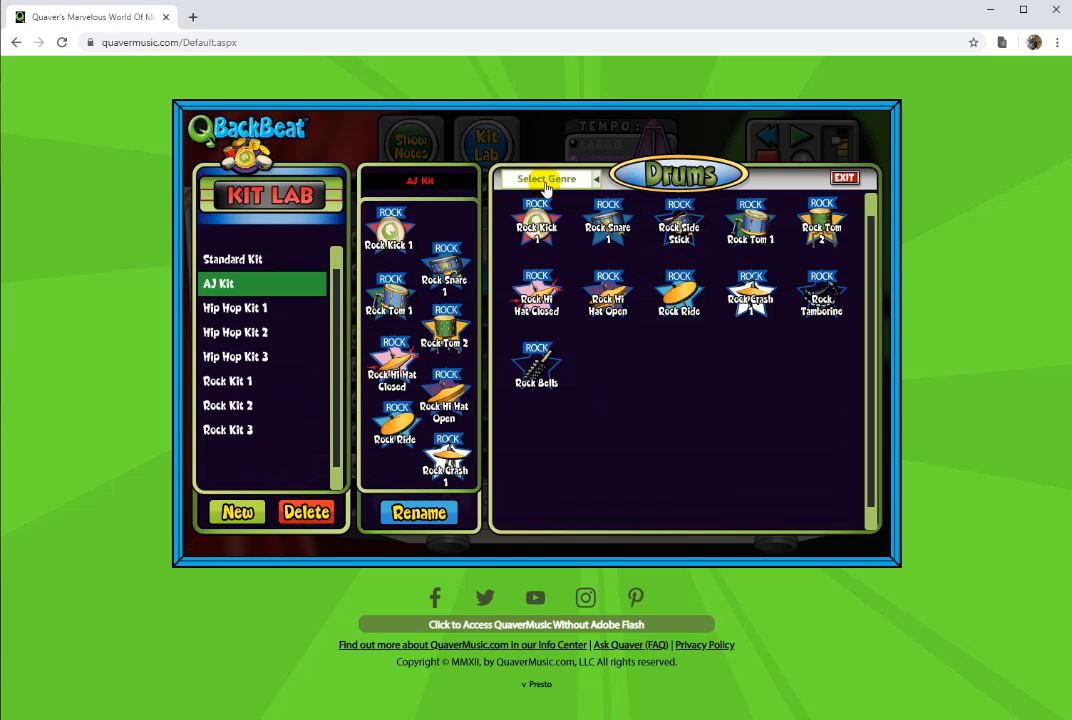
Replace the kit's Rock Ride, Tom 1, Tom 2 and Hi Hat Closed with Latin Tamborine 1, Conga 1, Conga 2 and Maracas 2 respectively.
{"action": "left_click", "coordinate": [597, 180]}
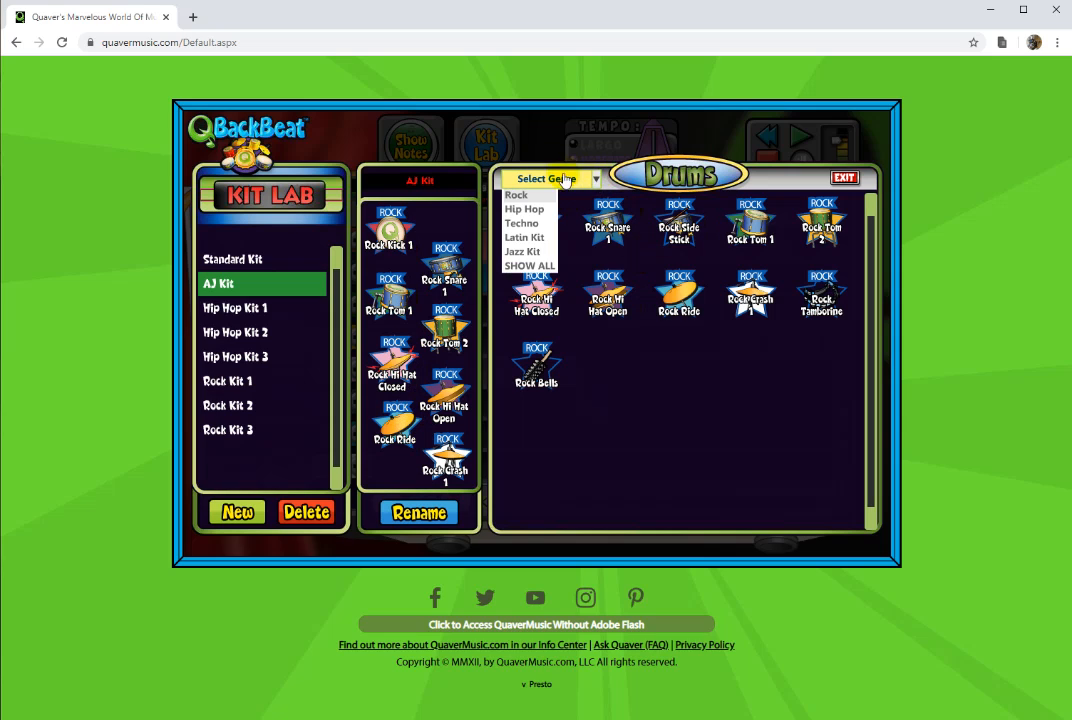
{"action": "left_click", "coordinate": [520, 238]}
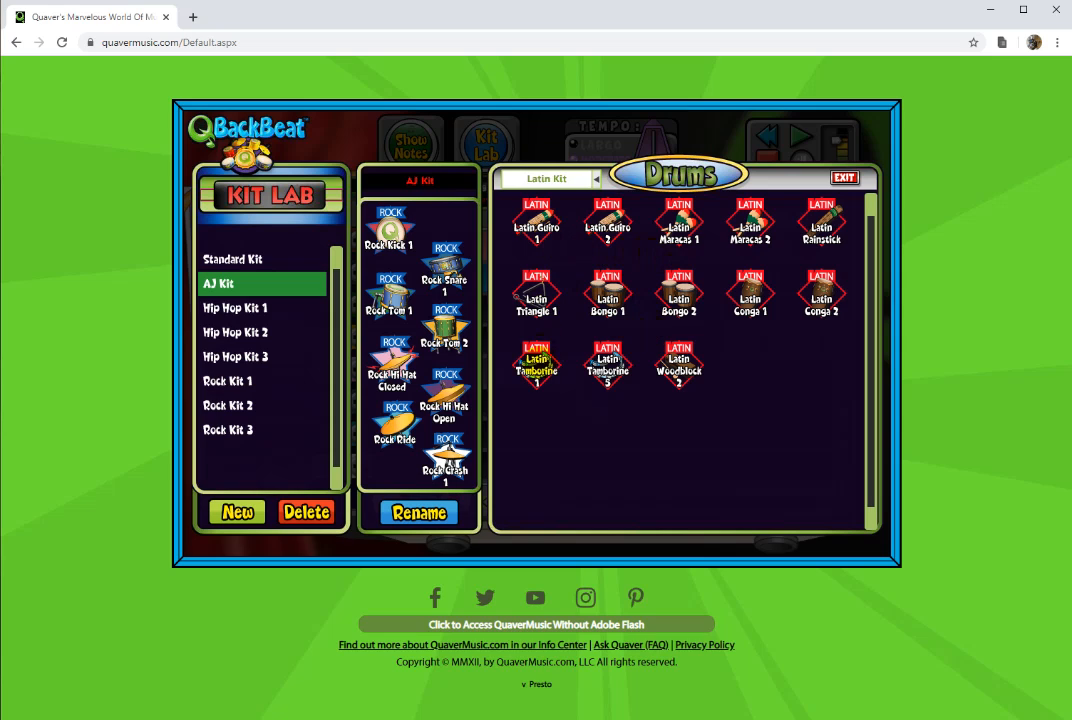
{"action": "left_click_drag", "start_coordinate": [537, 362], "coordinate": [393, 430]}
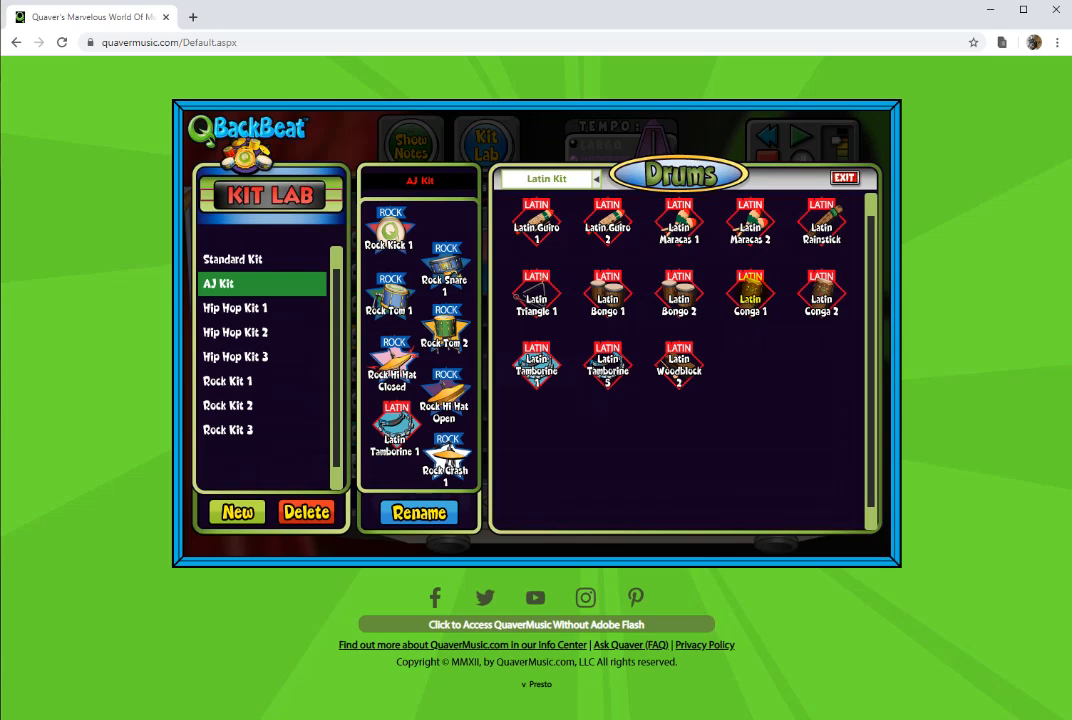
{"action": "left_click_drag", "start_coordinate": [750, 292], "coordinate": [390, 300]}
{"action": "left_click_drag", "start_coordinate": [820, 300], "coordinate": [445, 334]}
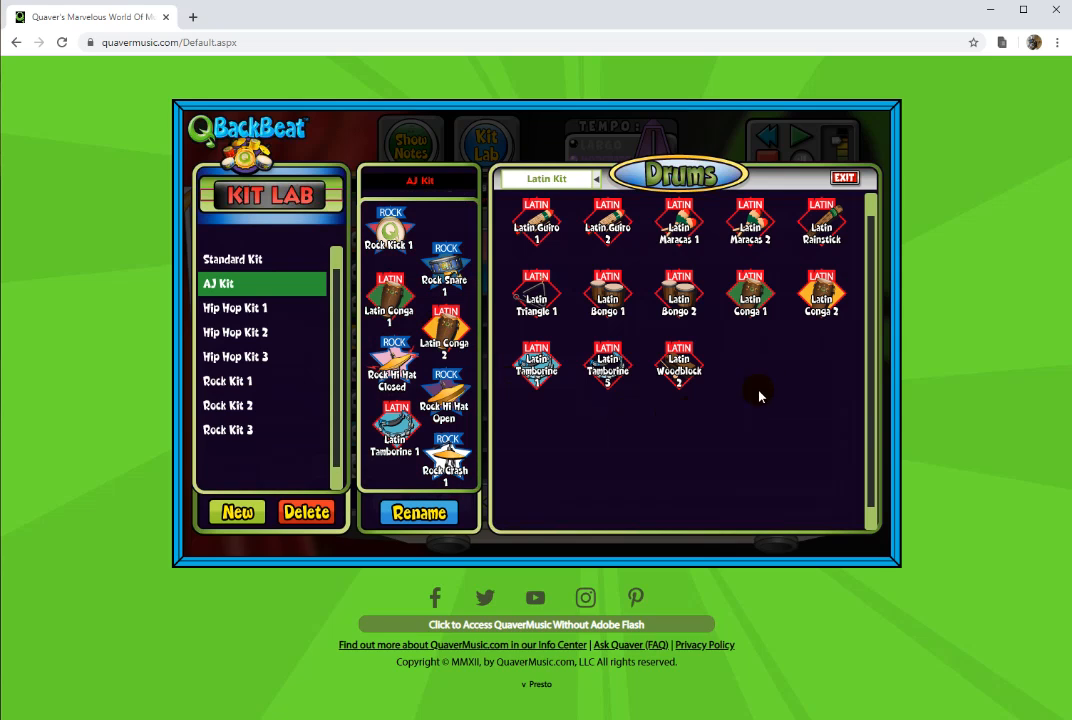
{"action": "left_click_drag", "start_coordinate": [748, 229], "coordinate": [392, 362]}
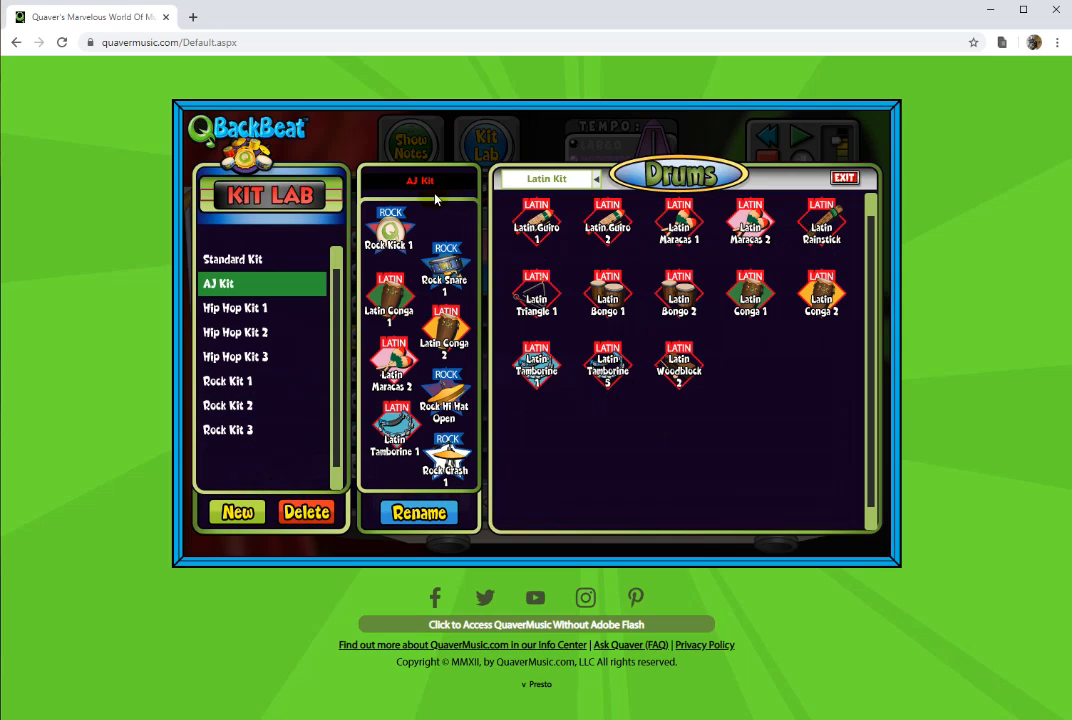
Leave the Kit Lab and play back the beat with the customized kit.
{"action": "left_click", "coordinate": [844, 178]}
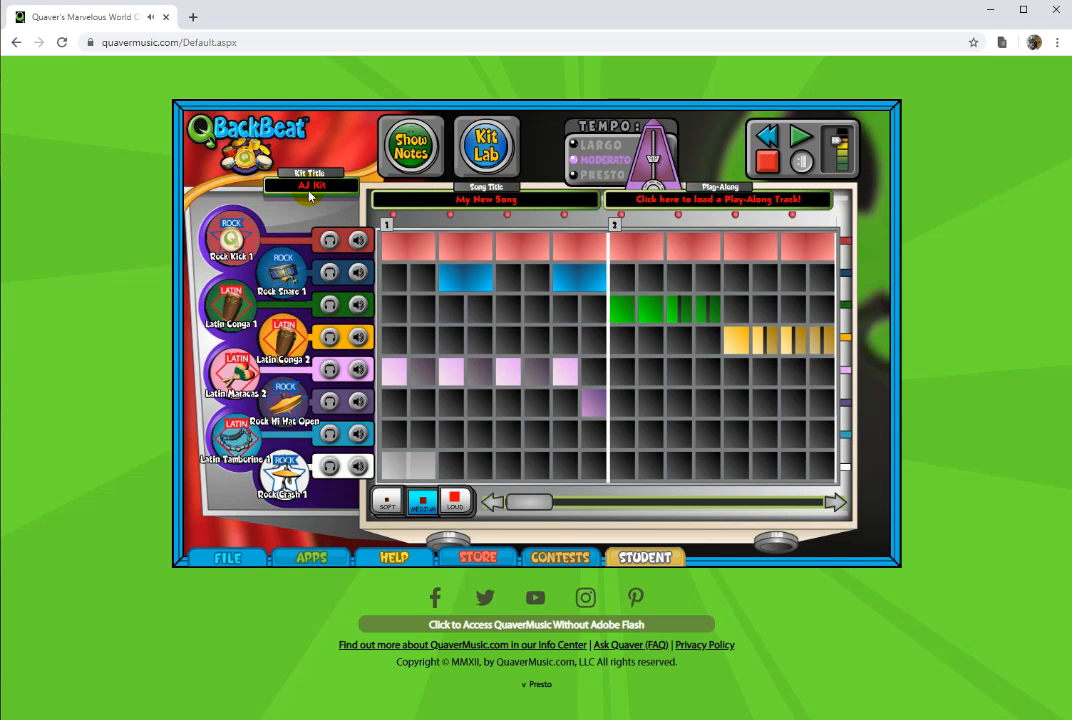
{"action": "left_click", "coordinate": [800, 145]}
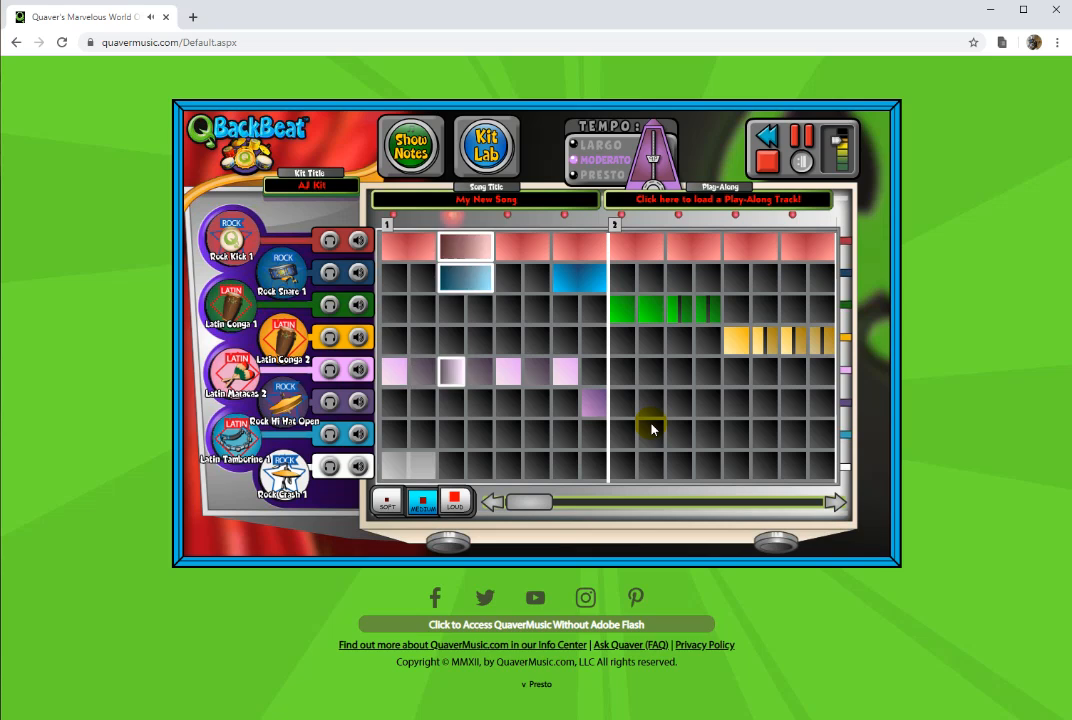
{"action": "left_click", "coordinate": [768, 162]}
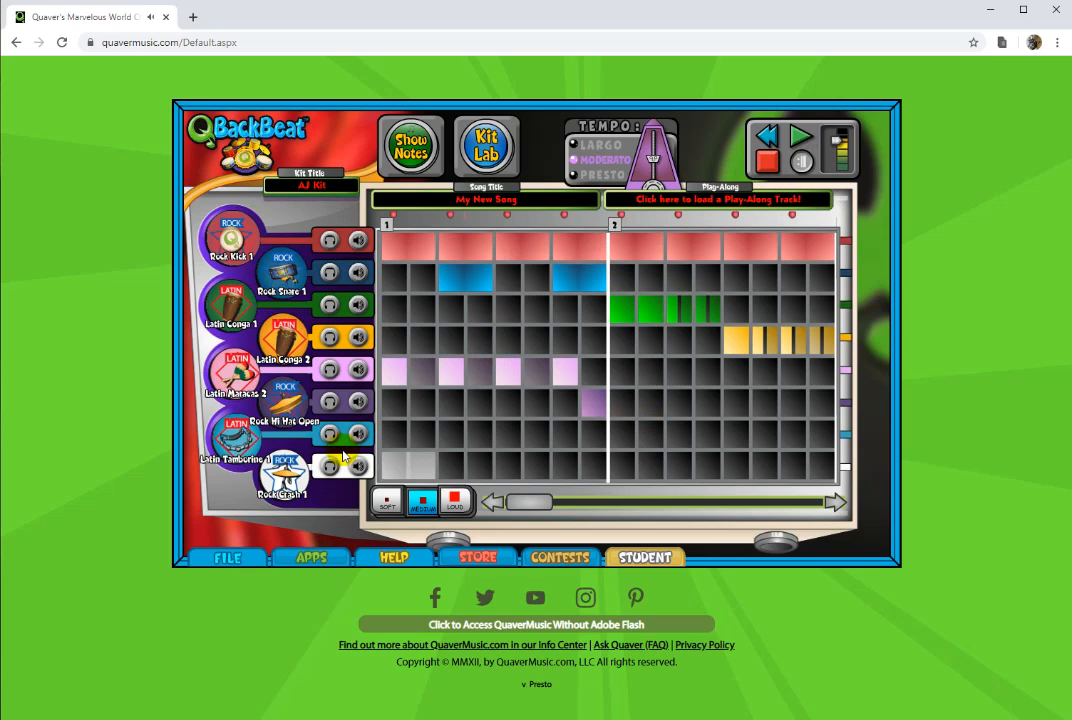
Fill measure 1 of the Latin Tamborine 1 row with sixteenth notes, except an eighth note starting beat 3, and play back the beat.
{"action": "left_click", "coordinate": [405, 438]}
{"action": "left_click", "coordinate": [422, 438]}
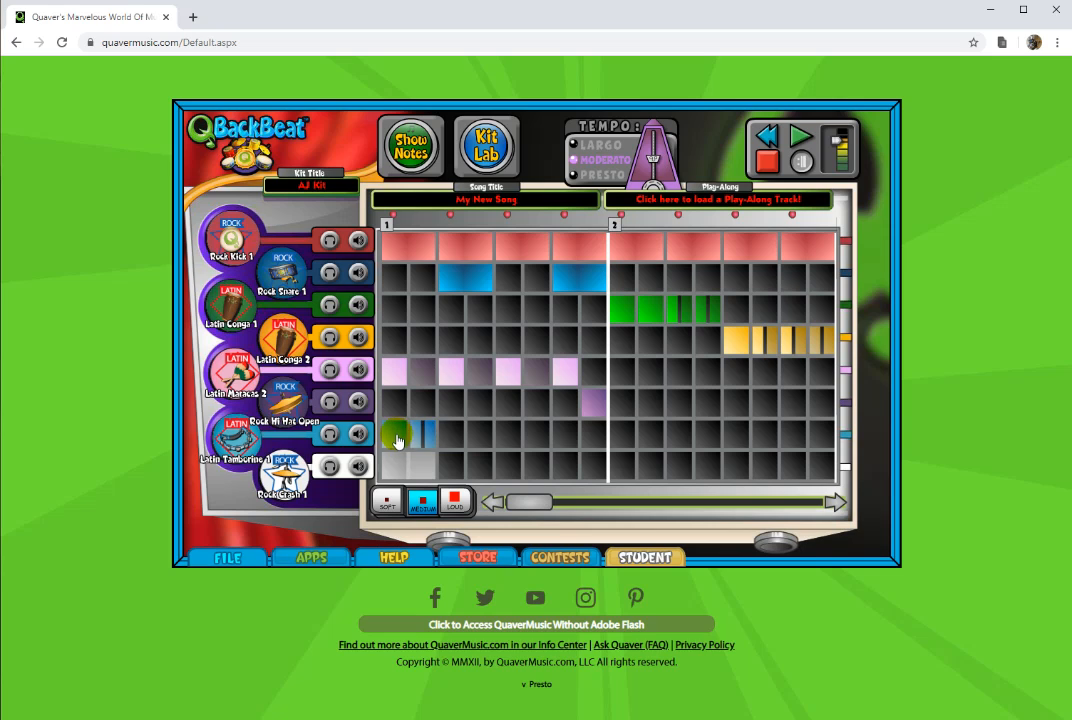
{"action": "left_click", "coordinate": [452, 438]}
{"action": "left_click", "coordinate": [475, 438]}
{"action": "left_click", "coordinate": [517, 443]}
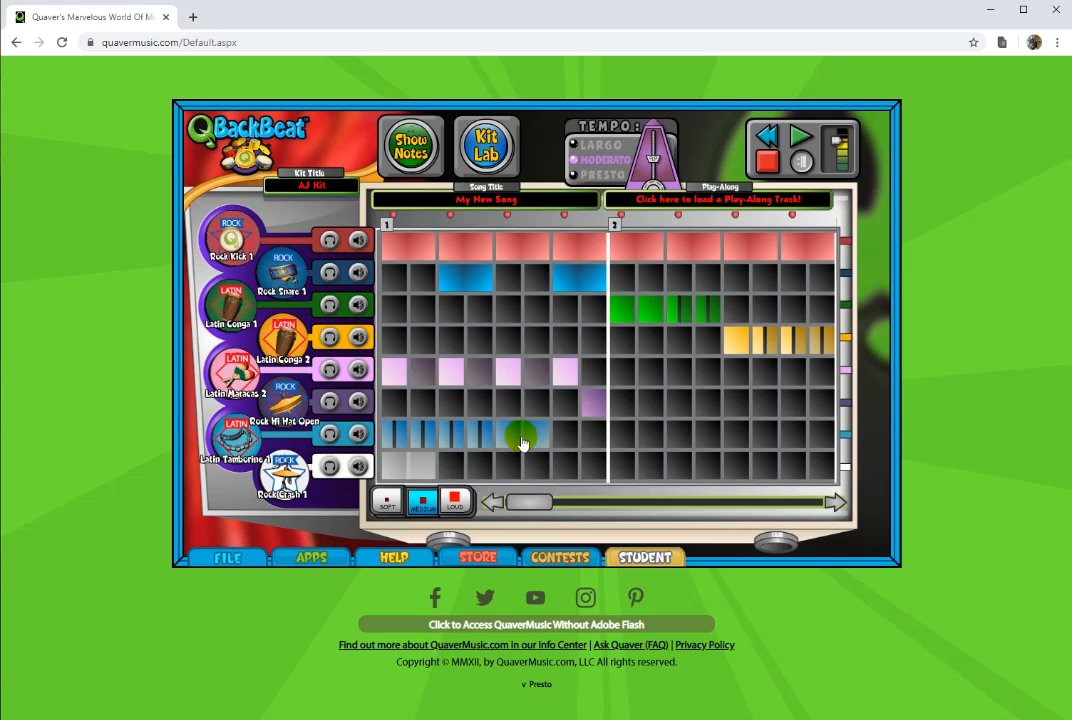
{"action": "left_click", "coordinate": [577, 442]}
{"action": "left_click", "coordinate": [797, 149]}
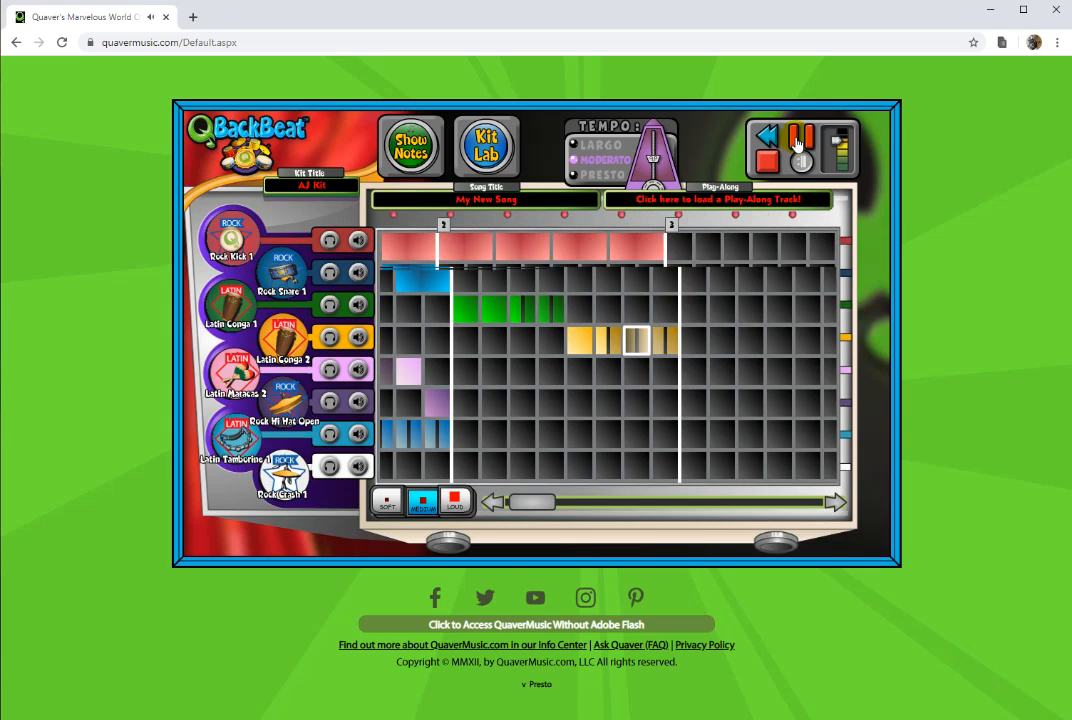
{"action": "left_click", "coordinate": [800, 143]}
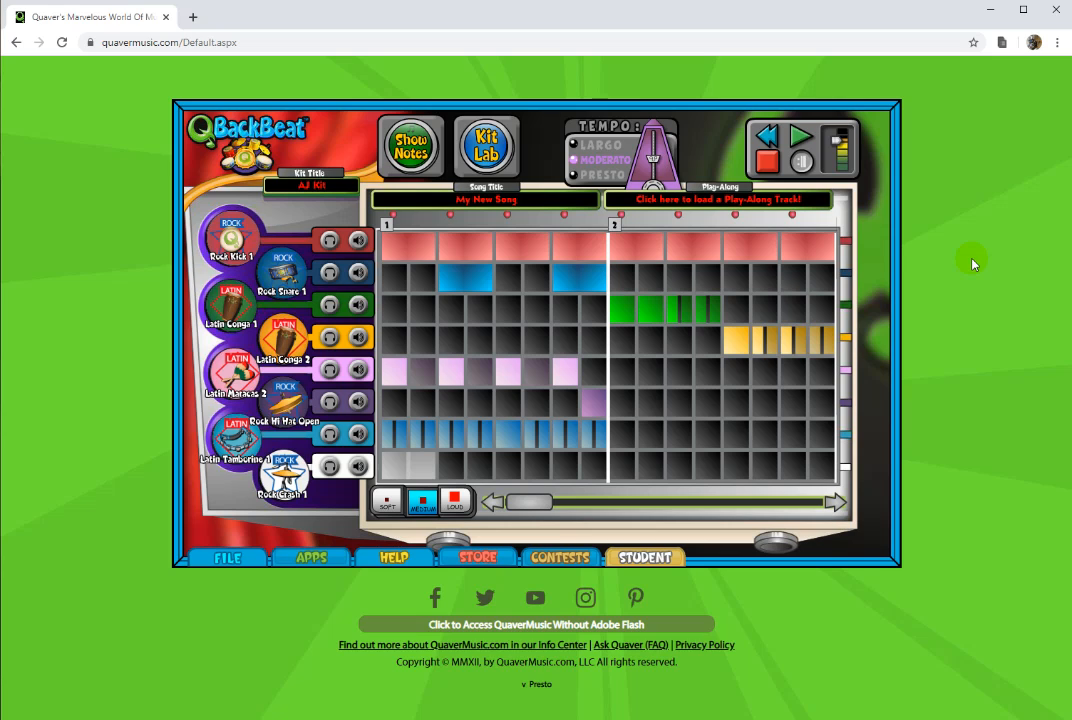
Display the two-measure beat as standard music notation.
{"action": "left_click", "coordinate": [412, 147]}
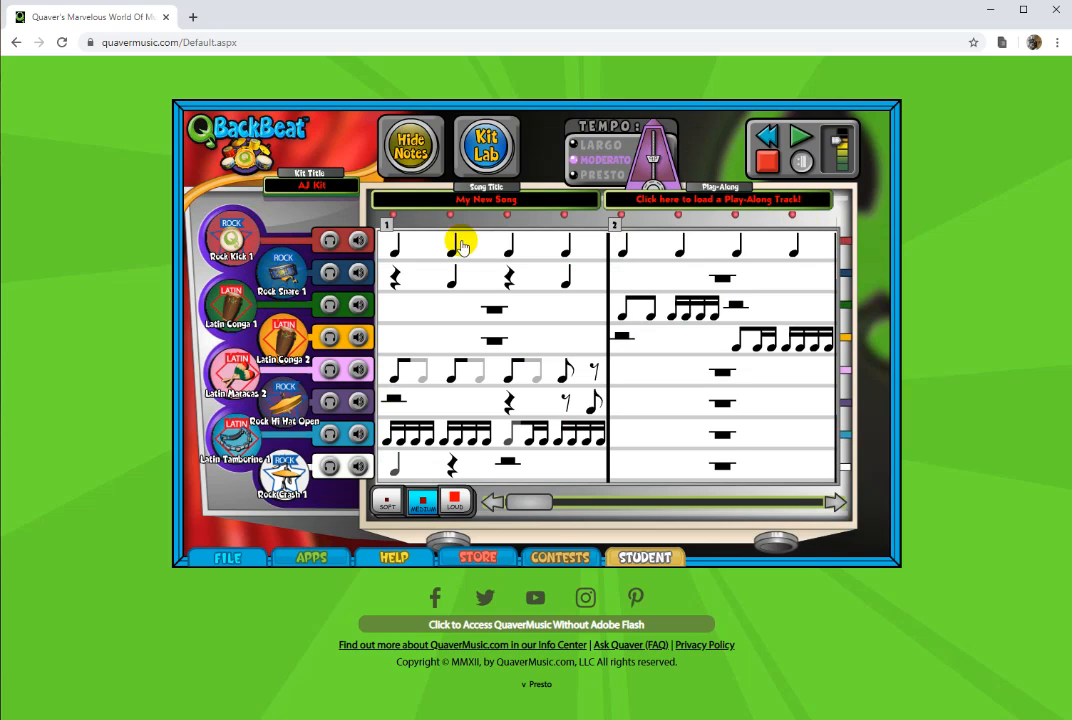
{"action": "mouse_move", "coordinate": [520, 505]}
{"action": "left_mouse_down"}
{"action": "mouse_move", "coordinate": [555, 507]}
{"action": "mouse_move", "coordinate": [520, 512]}
{"action": "left_mouse_up"}
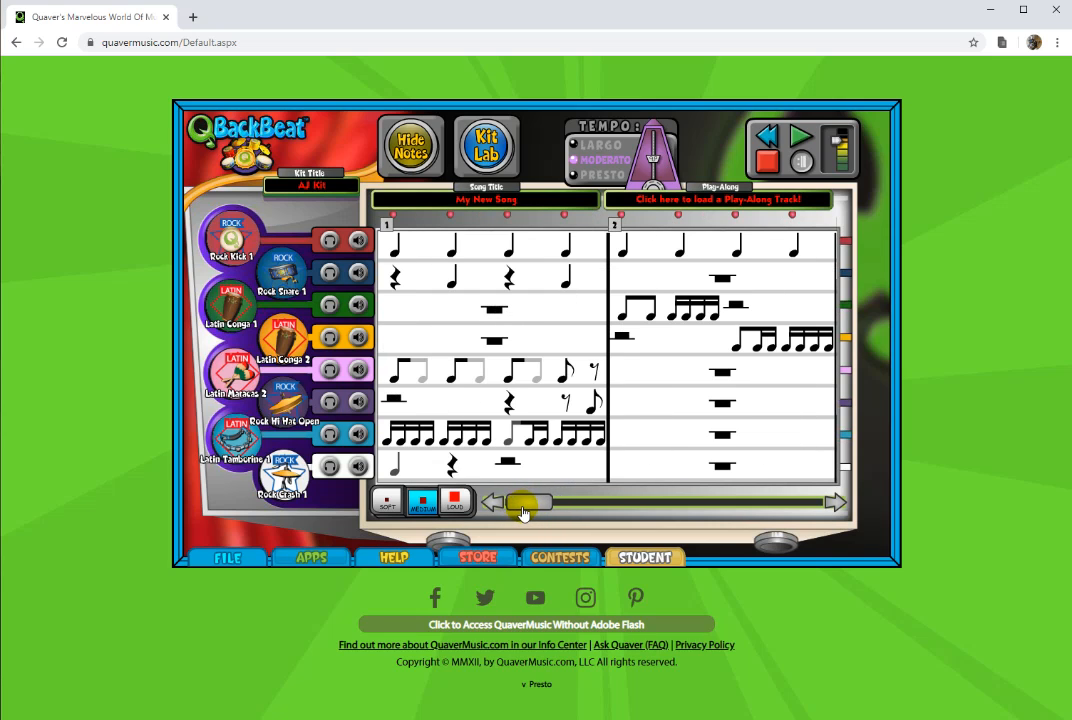